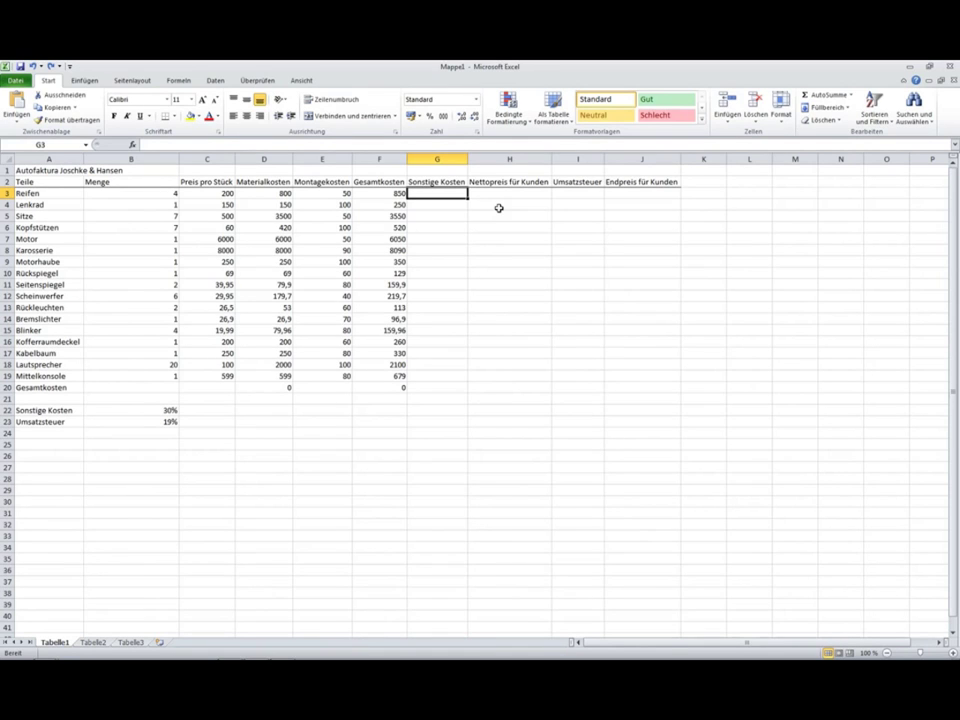
Step: Enter =F3*B22 in G3 so Reifen's Sonstige Kosten is 30% of 850, giving 255
left_click(161, 410)
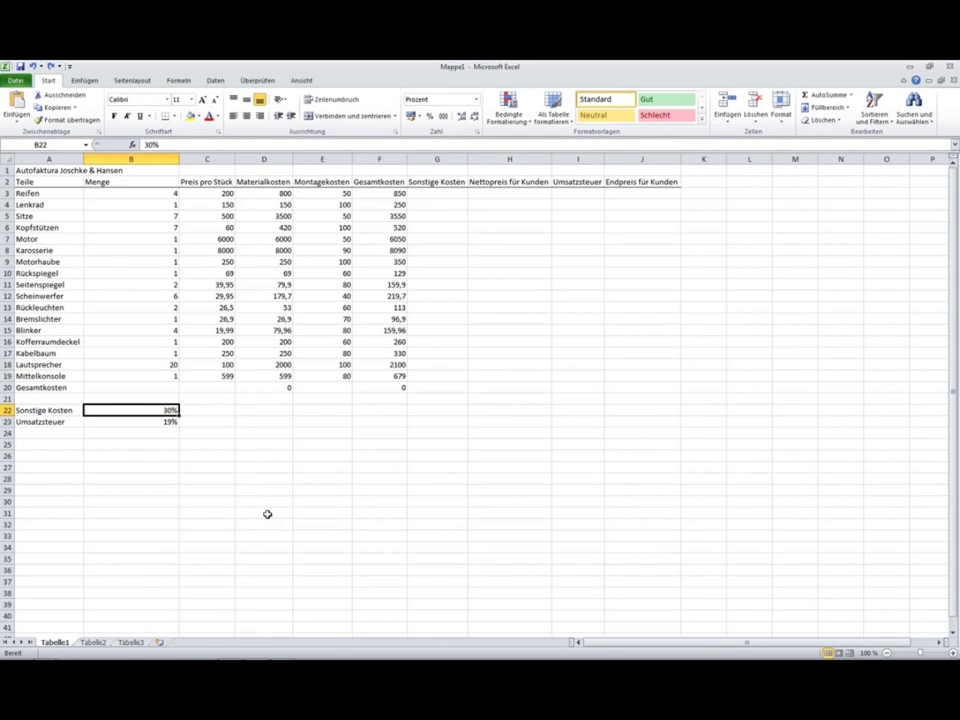
left_click(421, 192)
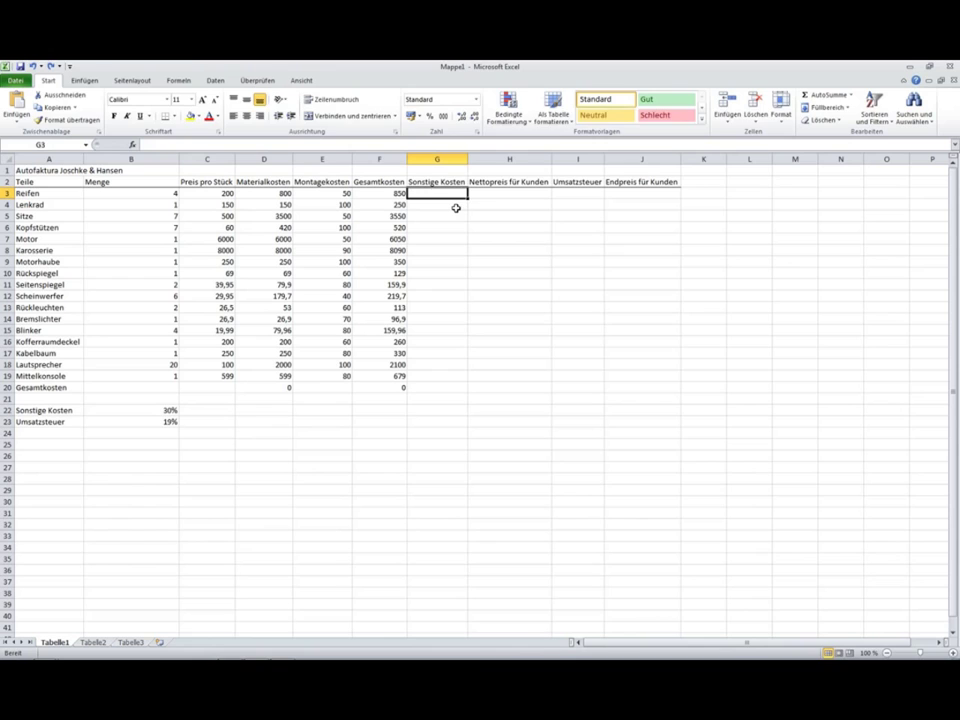
type("=")
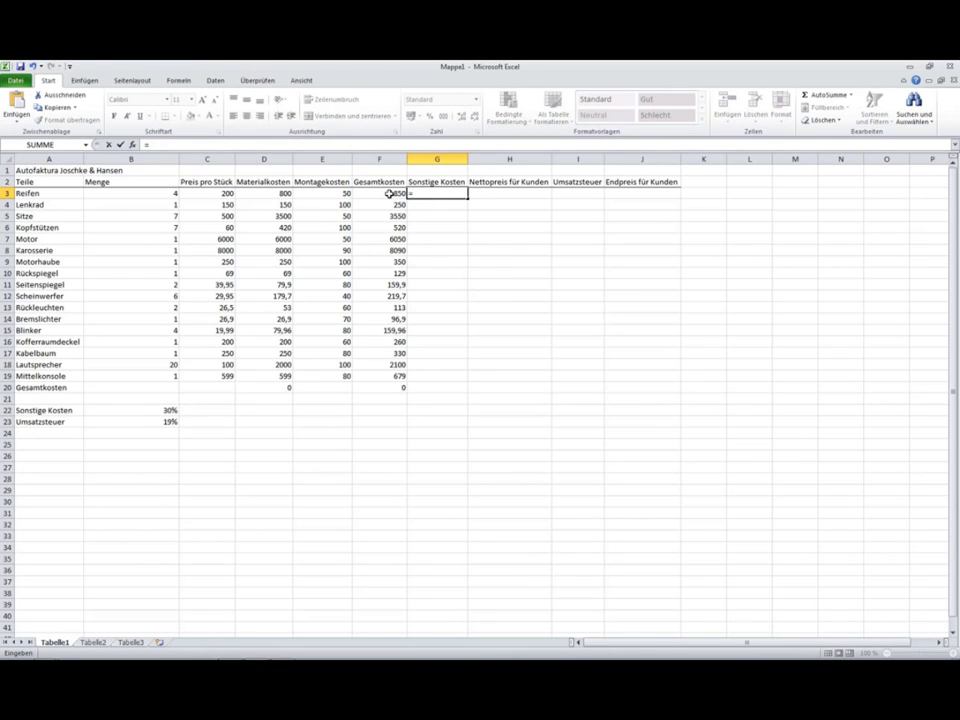
left_click(389, 193)
type("*")
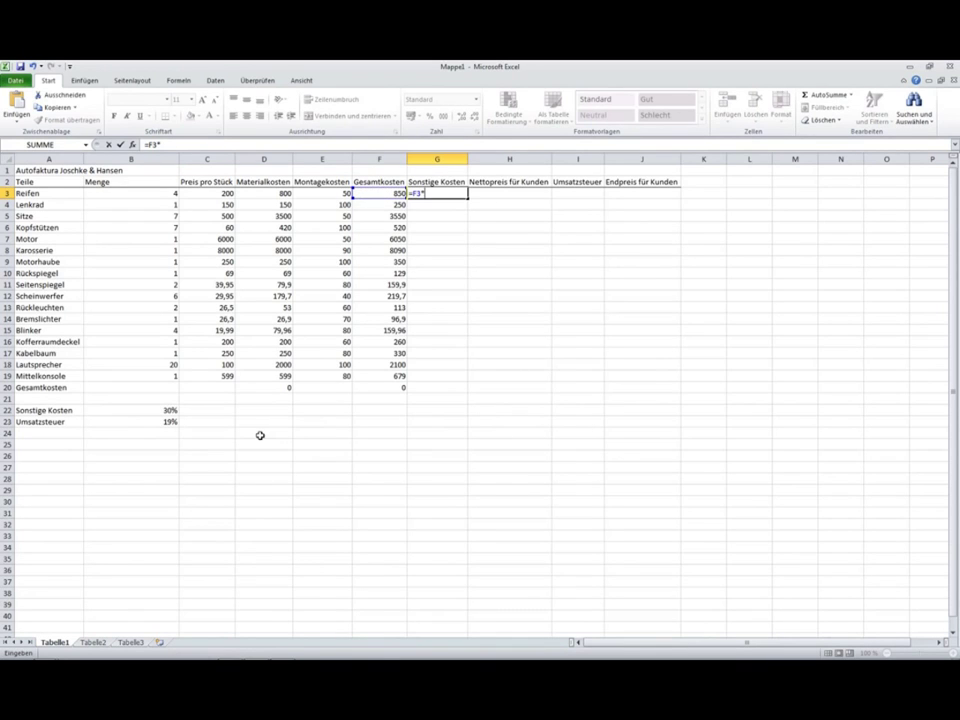
left_click(145, 410)
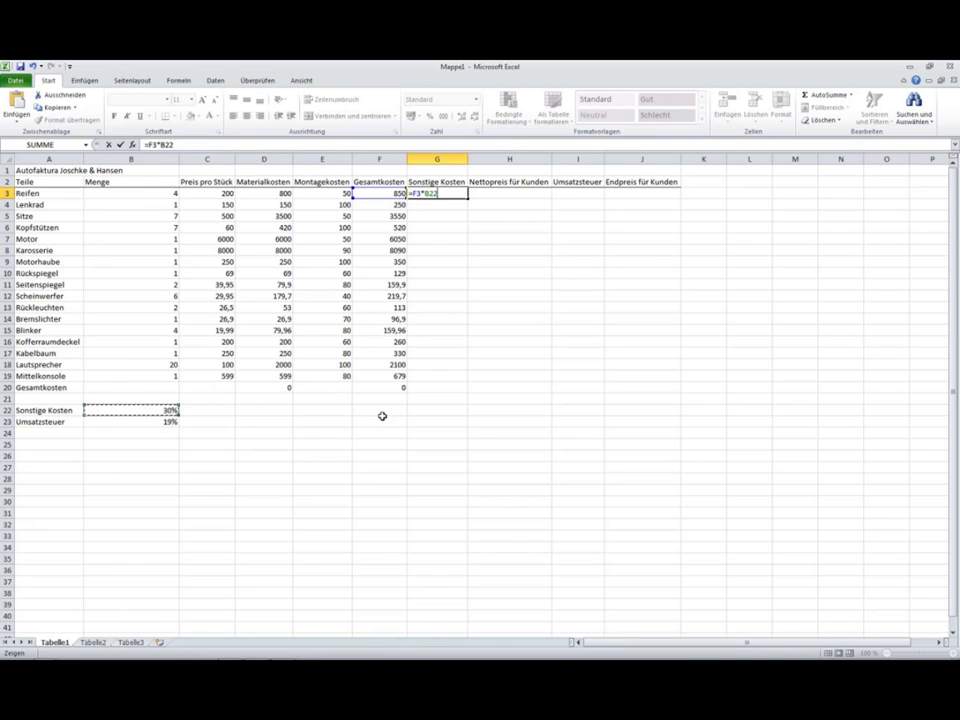
key("Return")
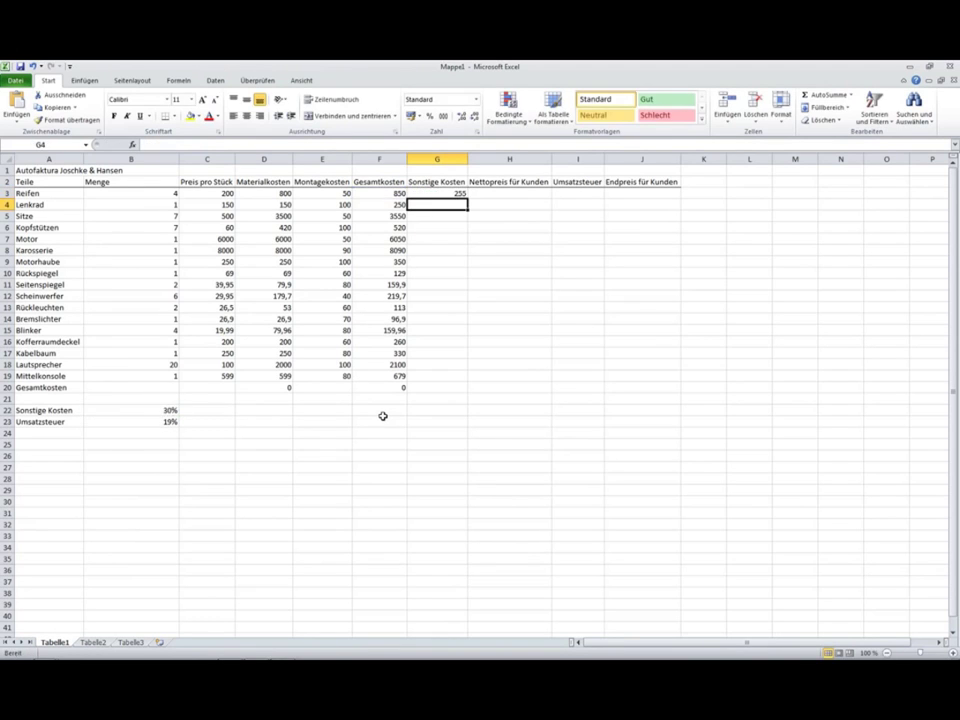
Step: Fill G3's Sonstige Kosten formula down column G through row 19
left_click(453, 195)
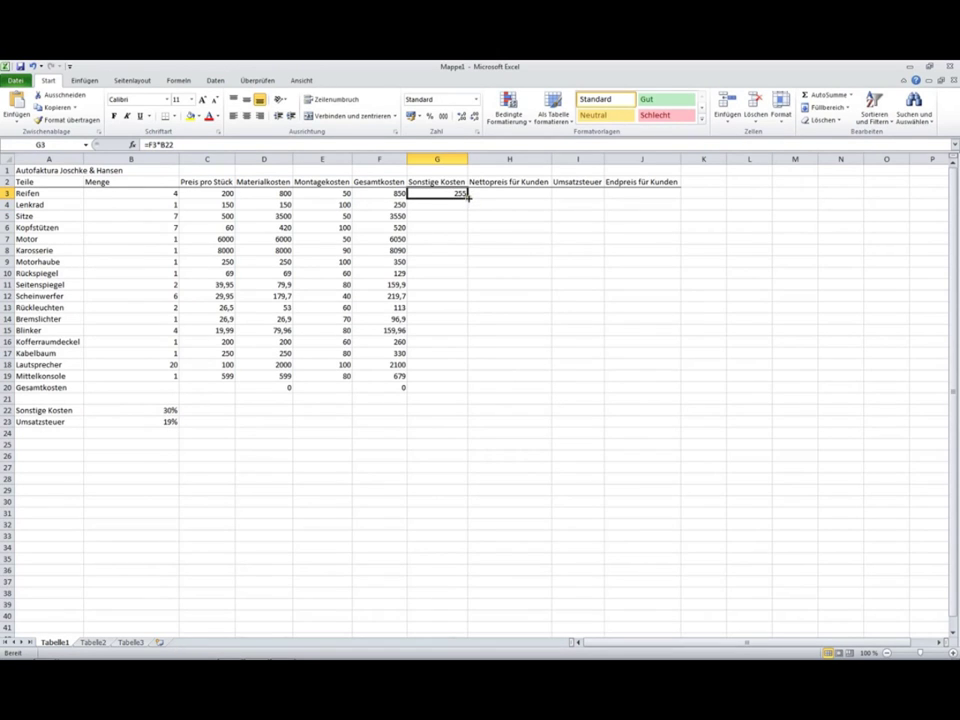
double_click(467, 198)
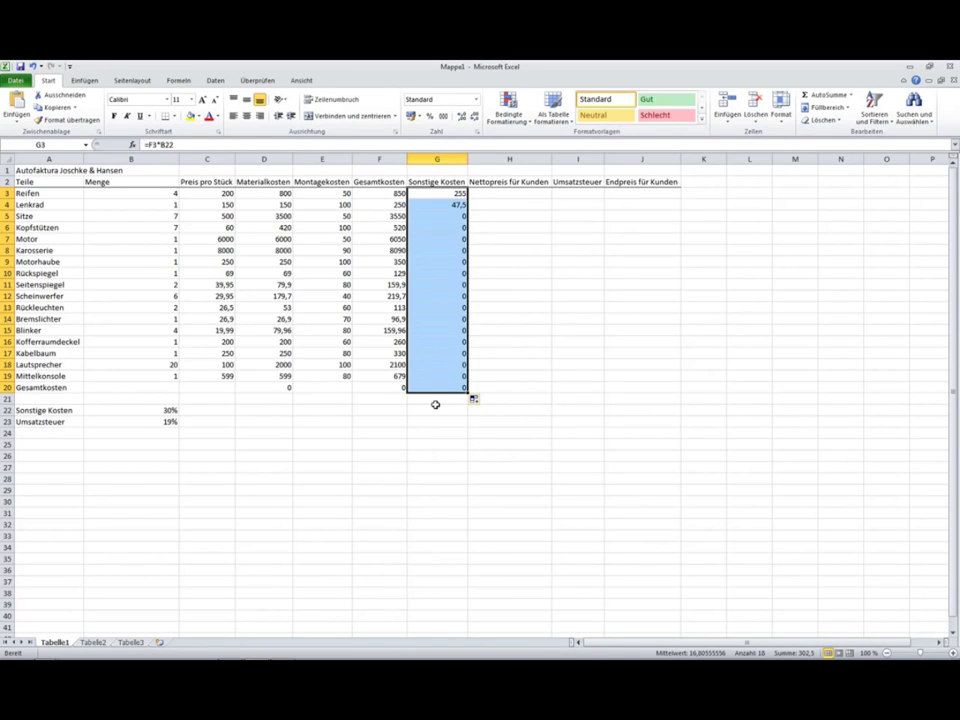
left_click(435, 404)
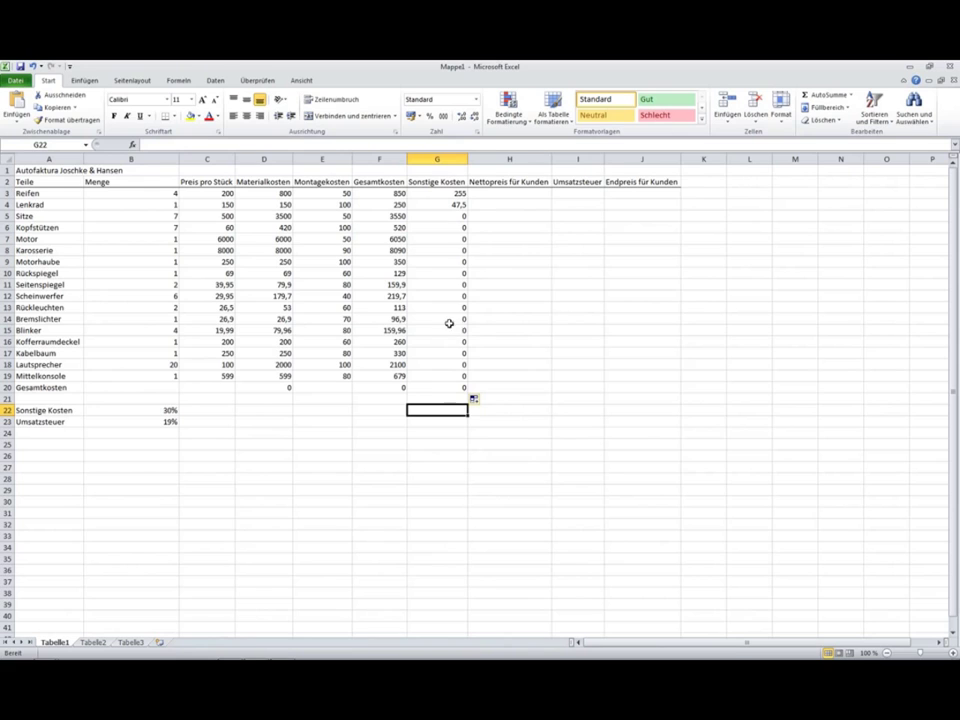
left_click(428, 193)
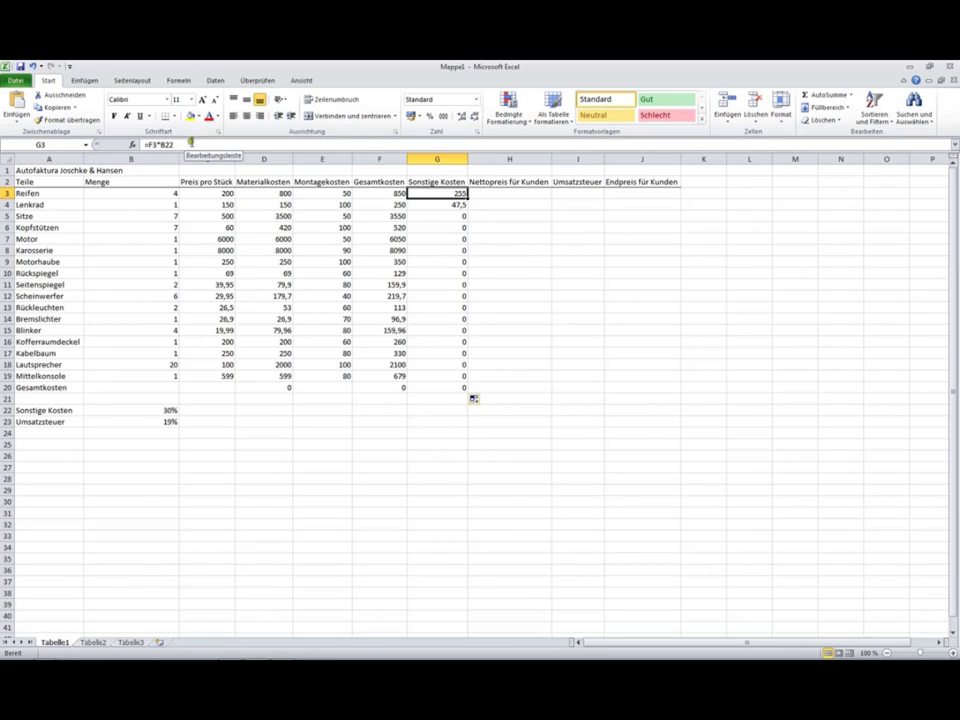
Step: Inspect the Lenkrad, Blinker and Mittelkonsole formulas, whose rate references shift to empty cells like B34 and B38
left_click(439, 204)
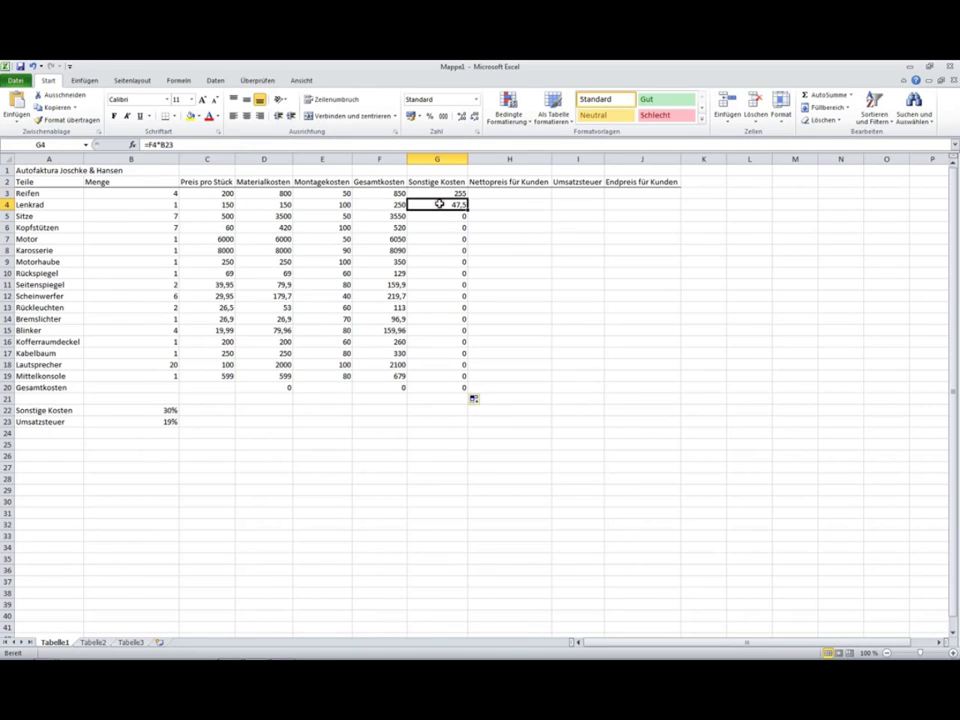
double_click(439, 204)
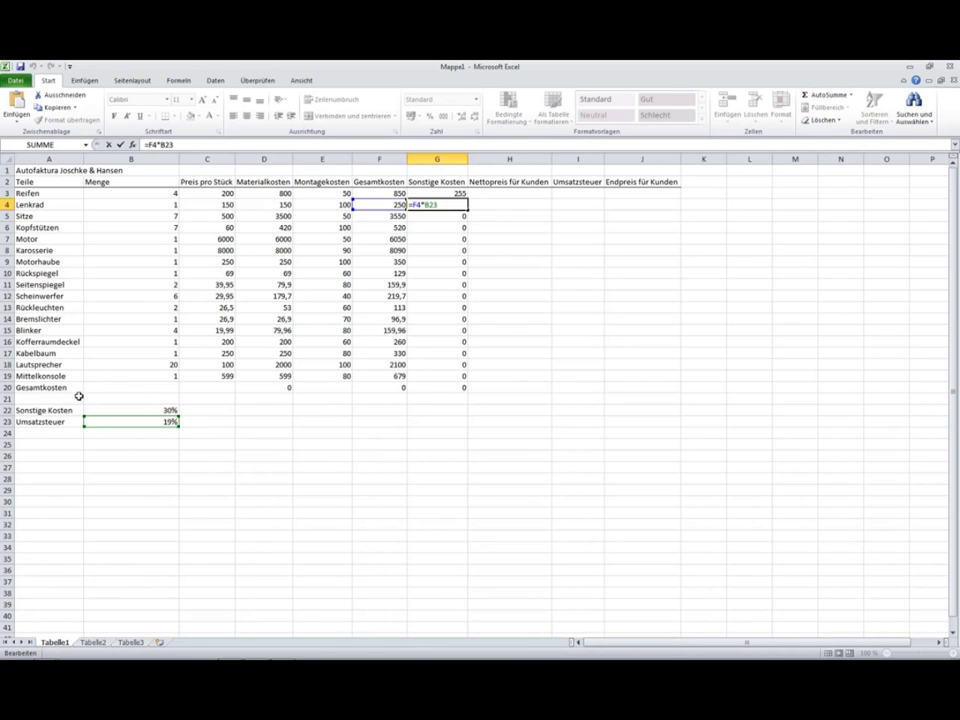
left_click(117, 404)
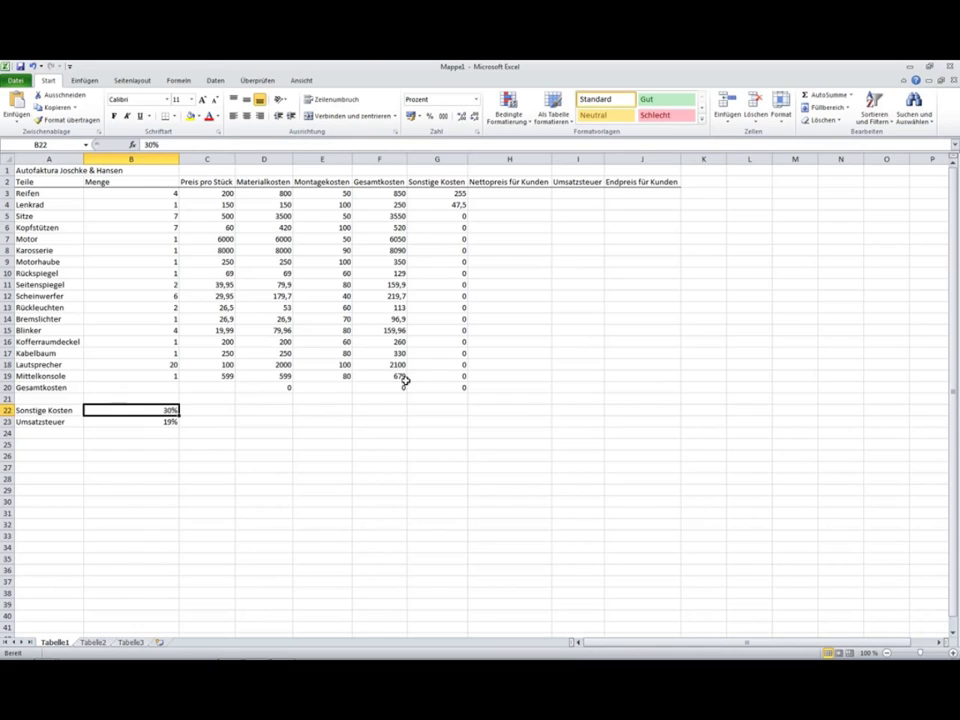
left_click(436, 327)
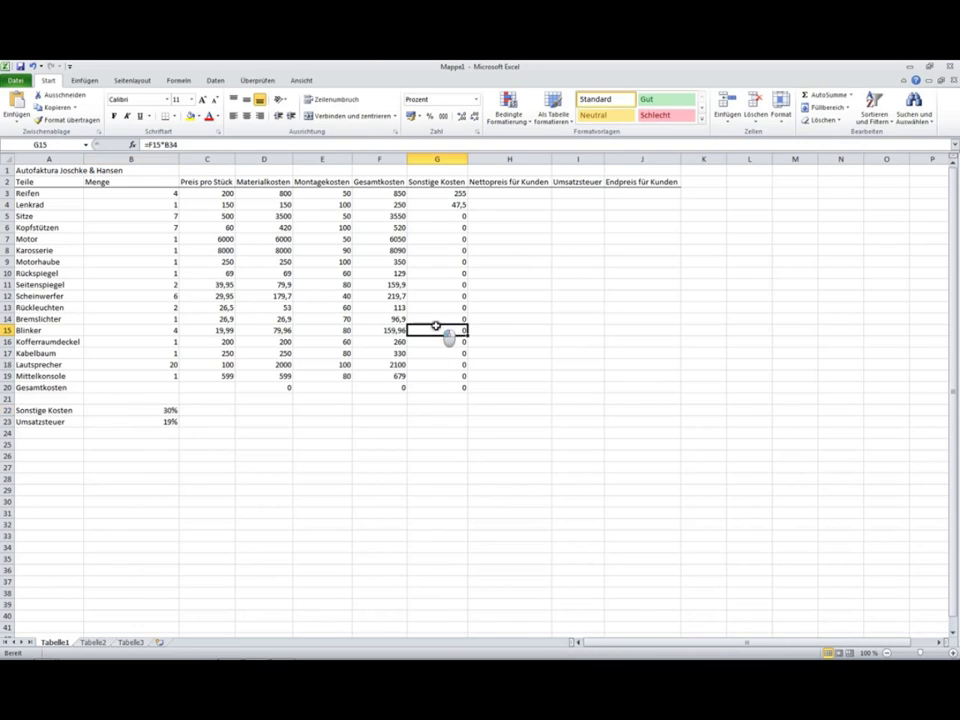
double_click(436, 327)
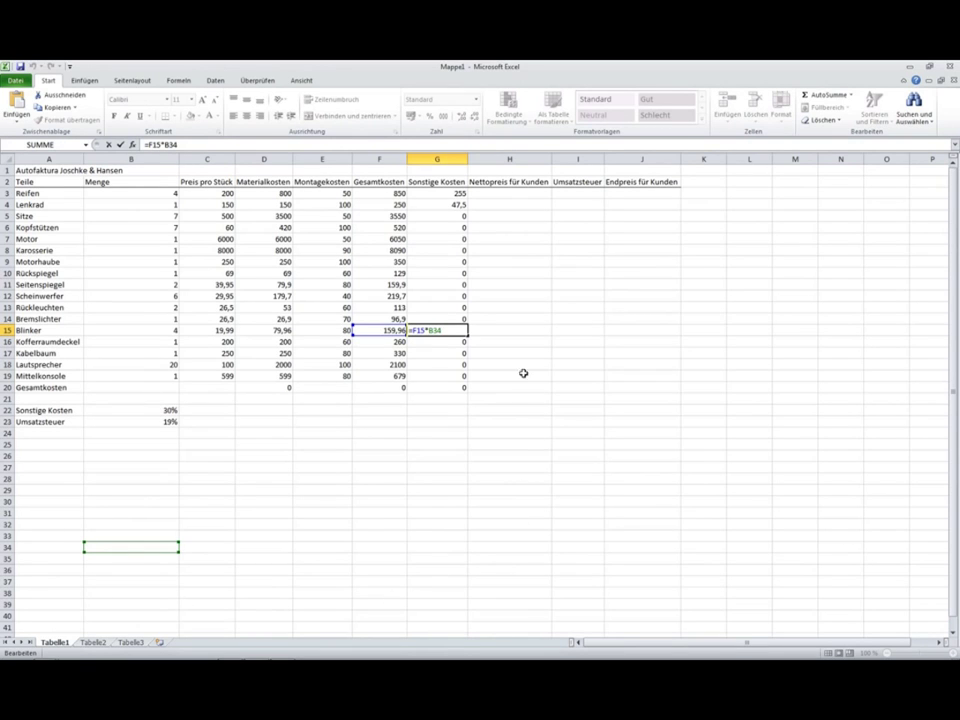
left_click(443, 376)
double_click(443, 376)
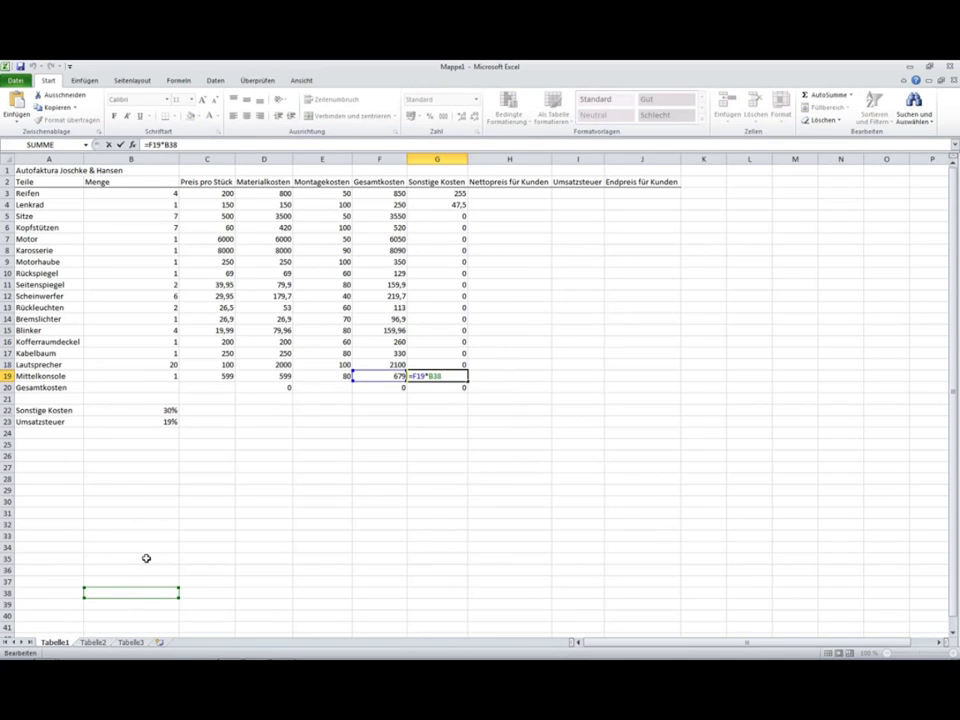
left_click(443, 551)
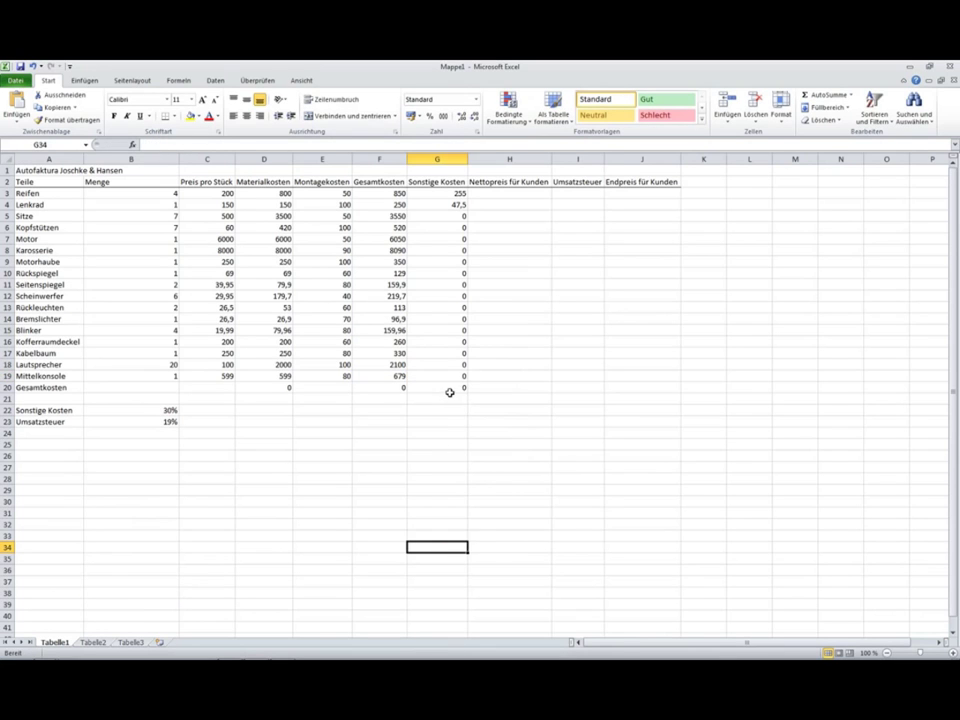
Step: Clear the faulty results in G3:G20 and re-enter =F3*B22 in G3
mouse_move(450, 388)
left_mouse_down()
mouse_move(430, 322)
mouse_move(424, 197)
left_mouse_up()
left_click(529, 332)
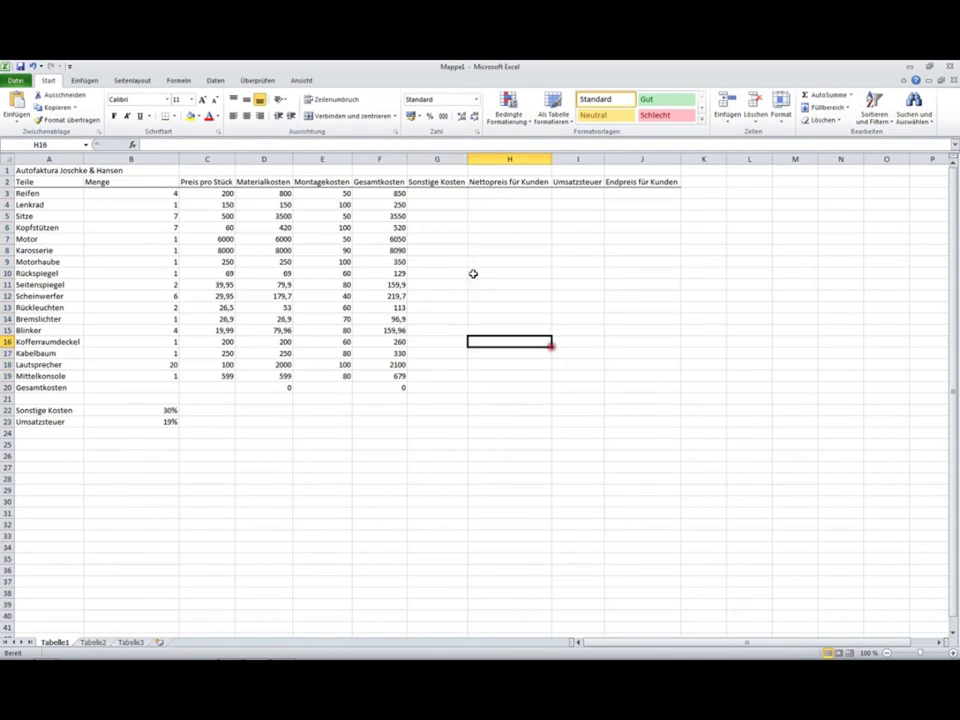
left_click(422, 194)
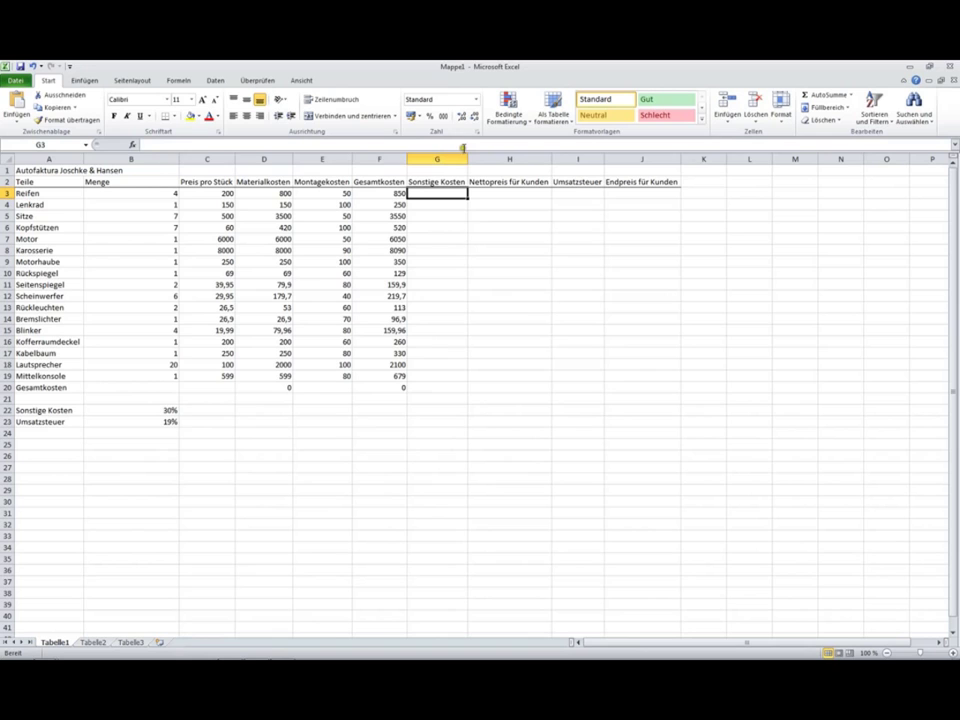
type("=")
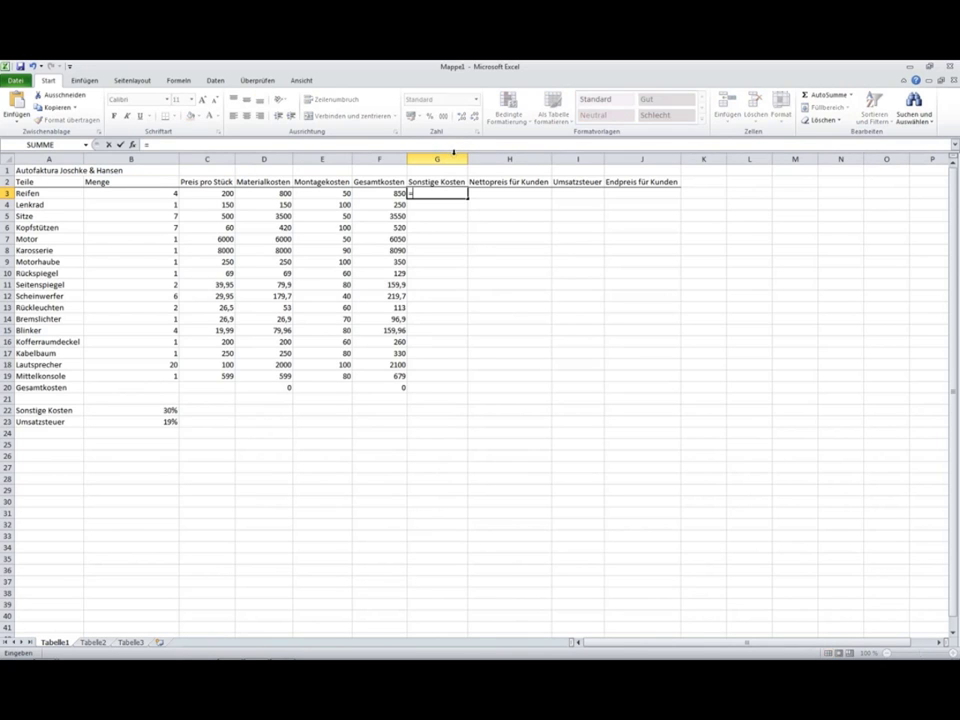
left_click(397, 193)
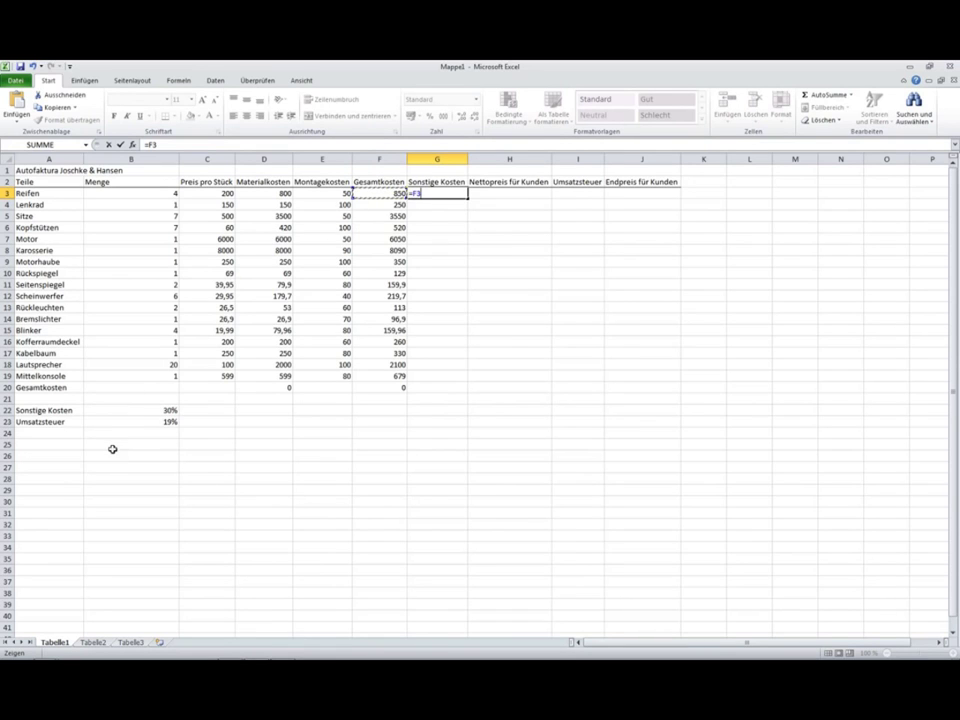
type("*")
left_click(150, 410)
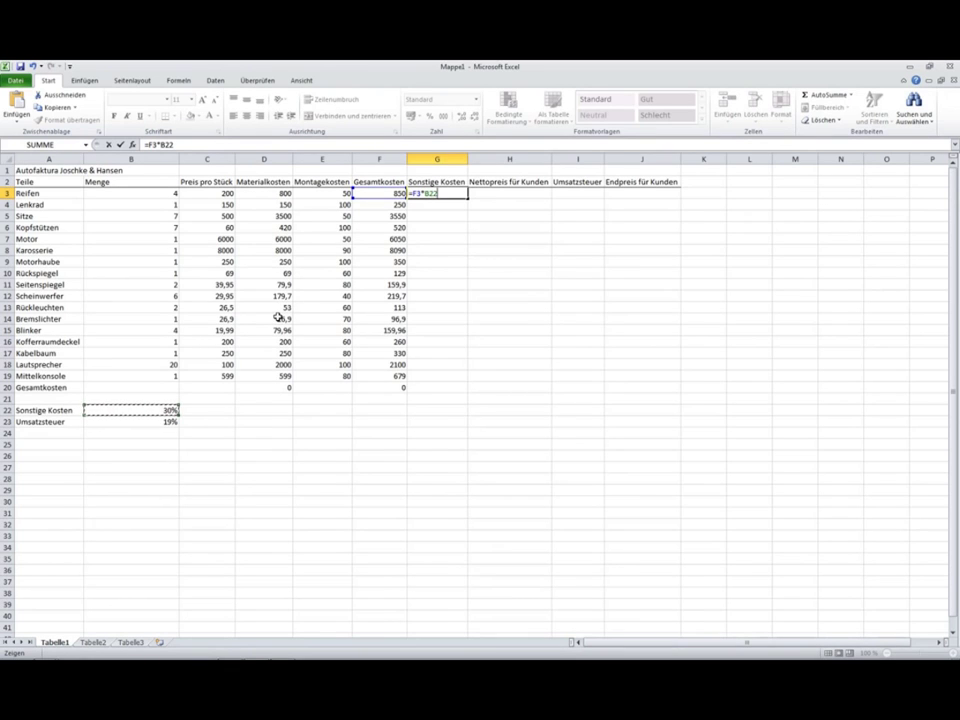
key("Left")
key("Right")
Step: Lock the rate reference so G3 reads =F3*$B$22, still 255
key("F2")
type("$")
key("Return")
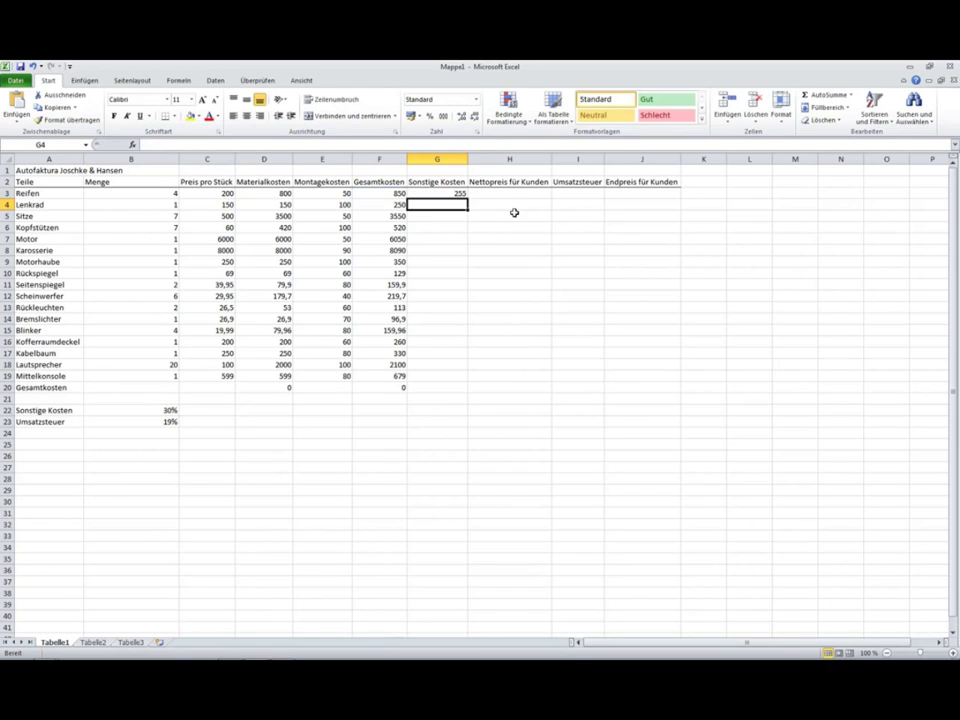
left_click(450, 193)
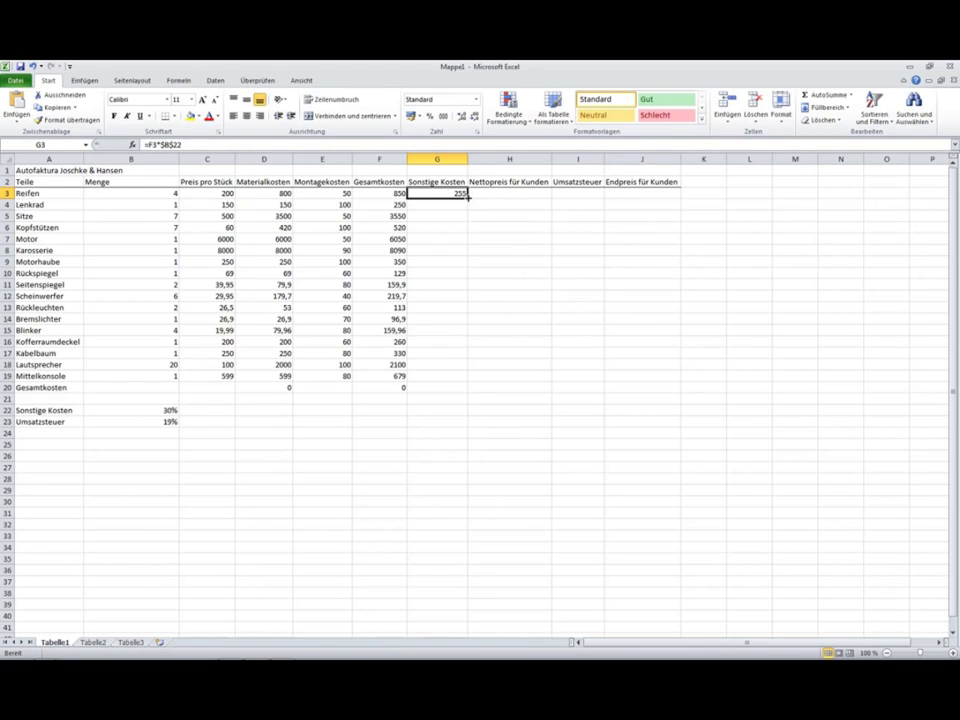
left_click_drag(467, 197, 466, 389)
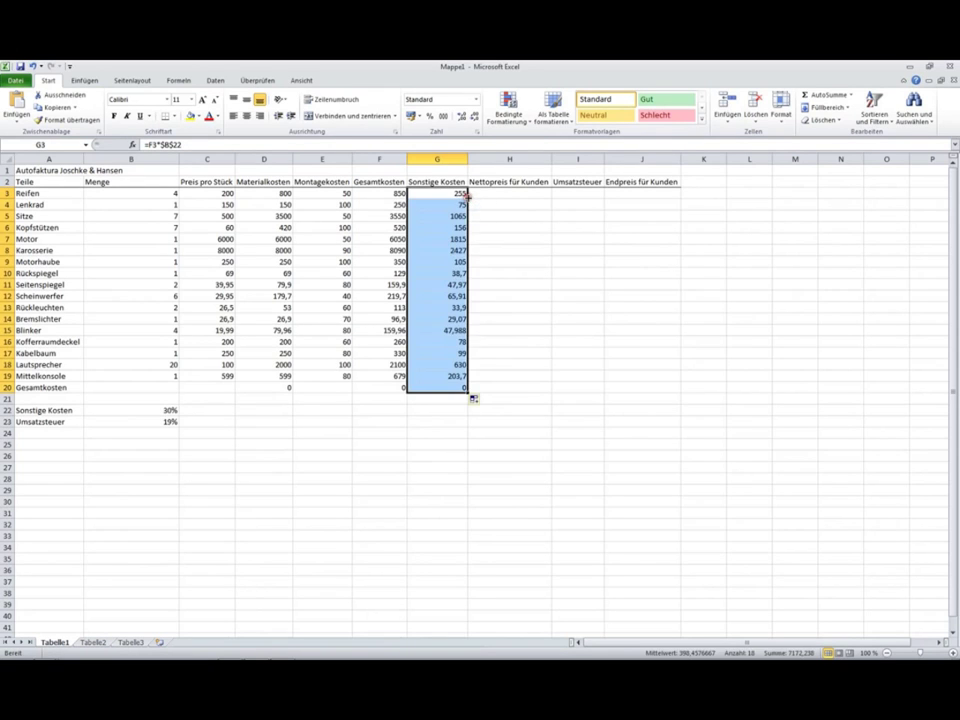
left_click(521, 276)
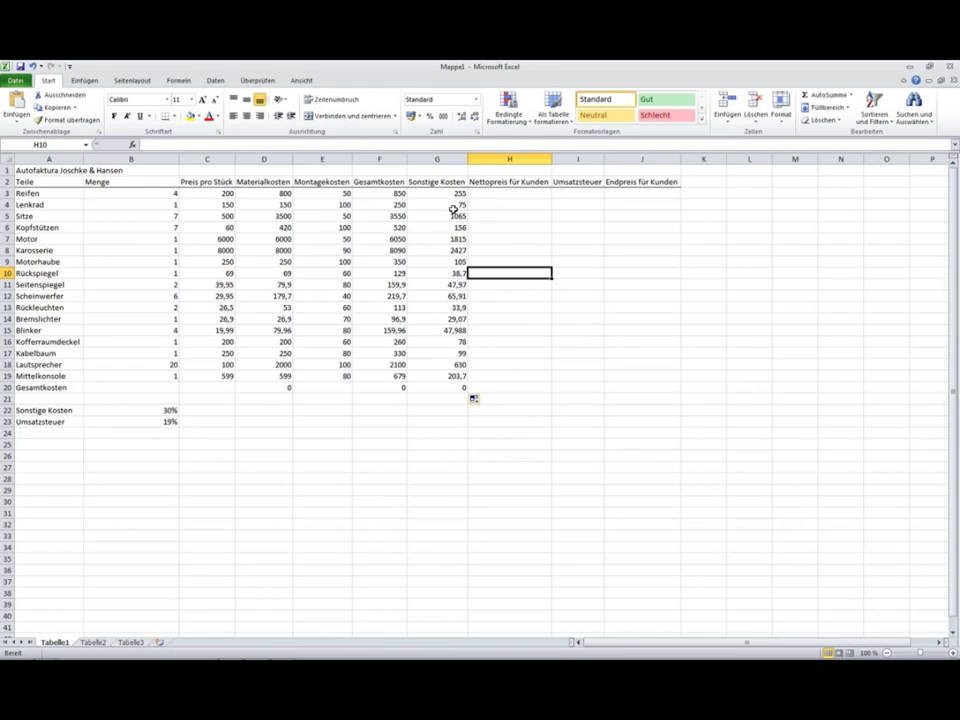
left_click(448, 205)
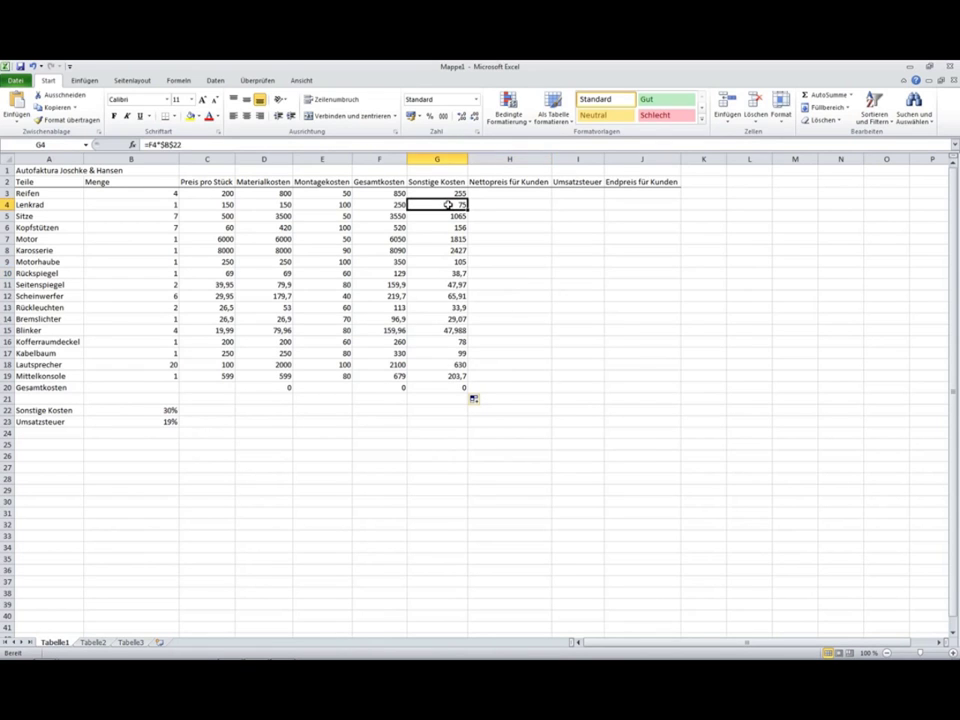
double_click(448, 205)
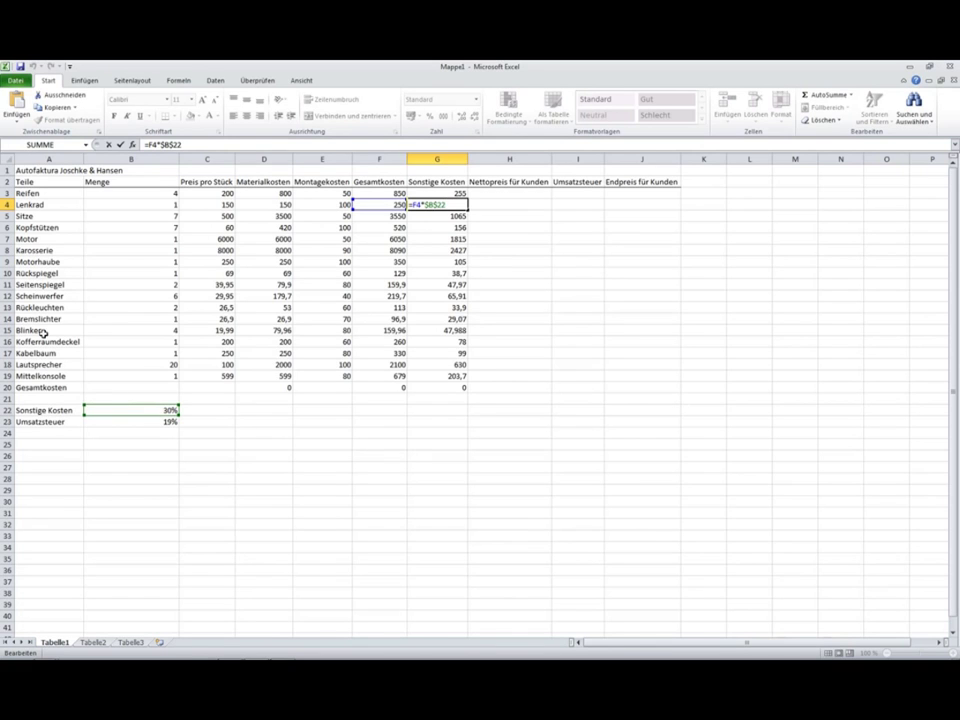
key("ctrl+Return")
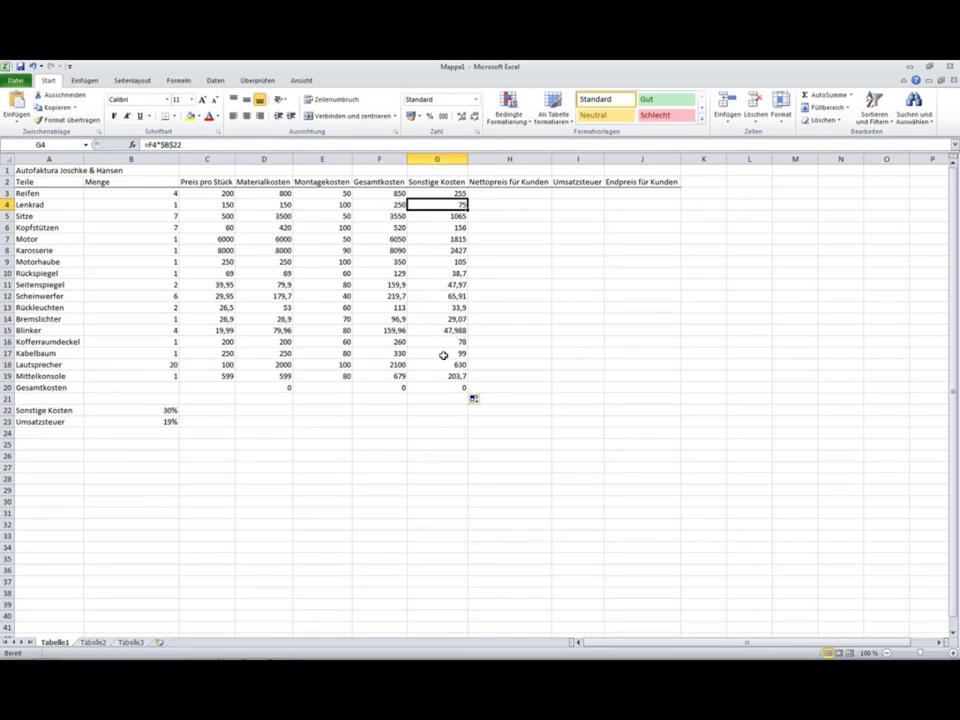
double_click(443, 355)
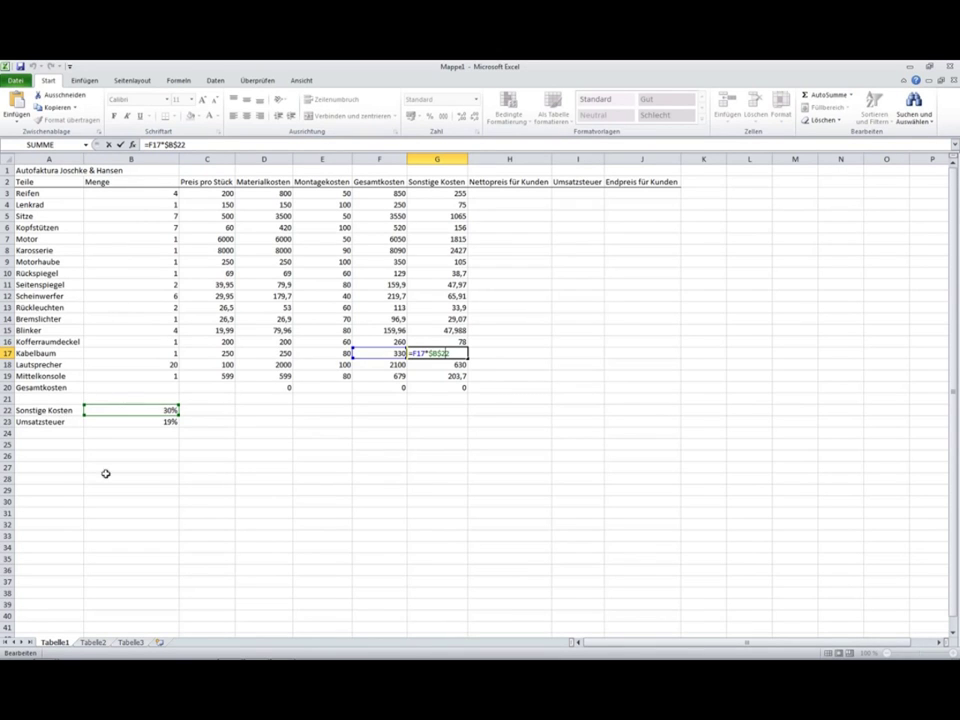
key("ctrl+Return")
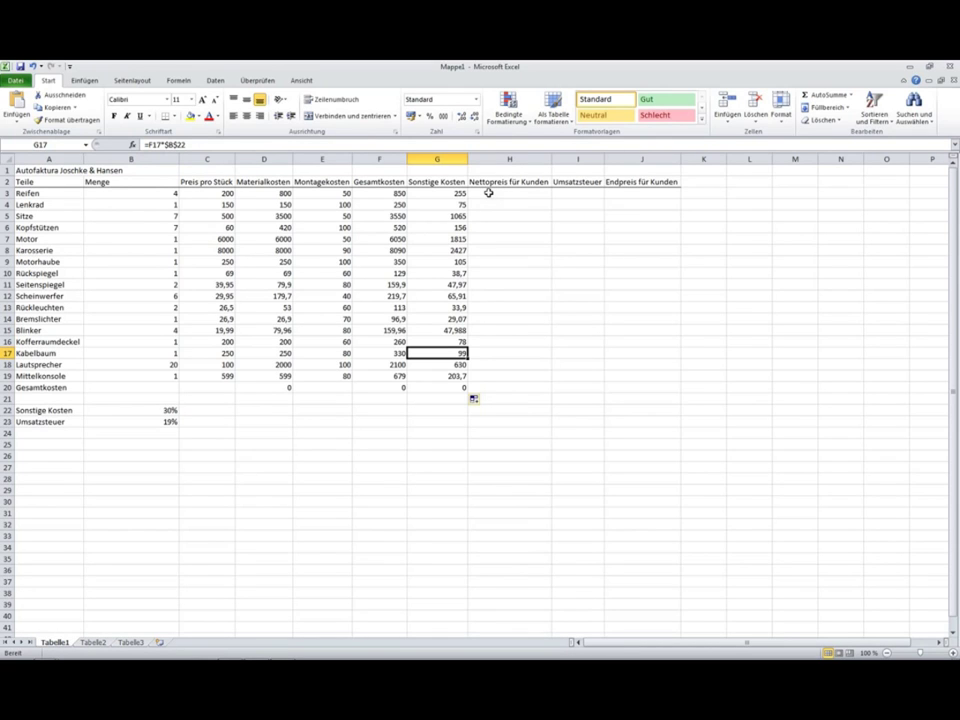
Step: Enter =F3+G3 in H3, giving Reifen's net customer price of 1105
left_click(488, 192)
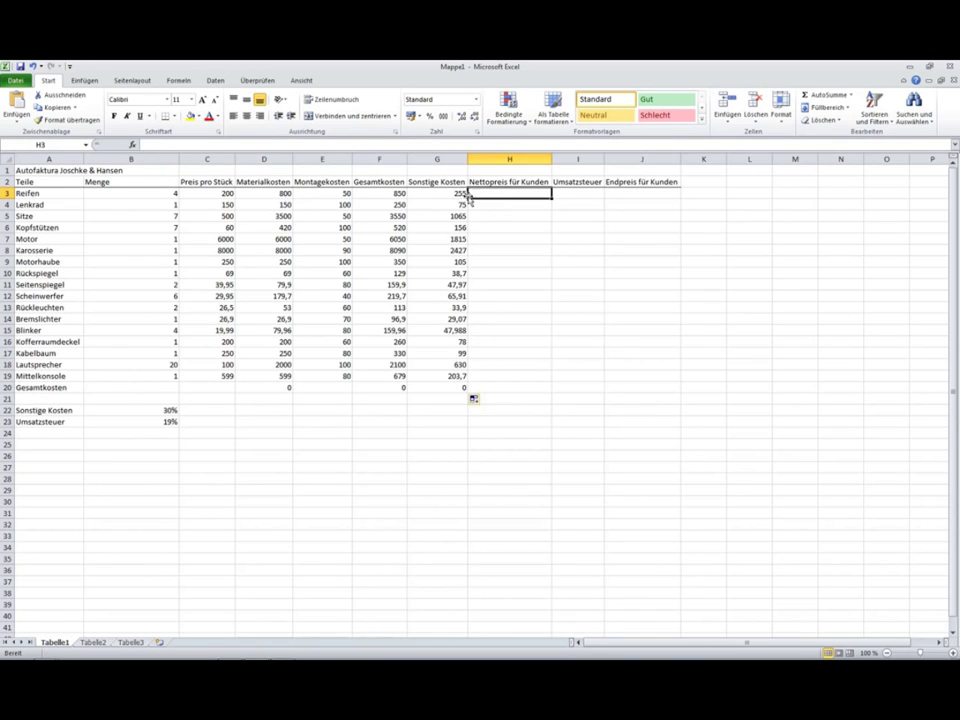
type("=")
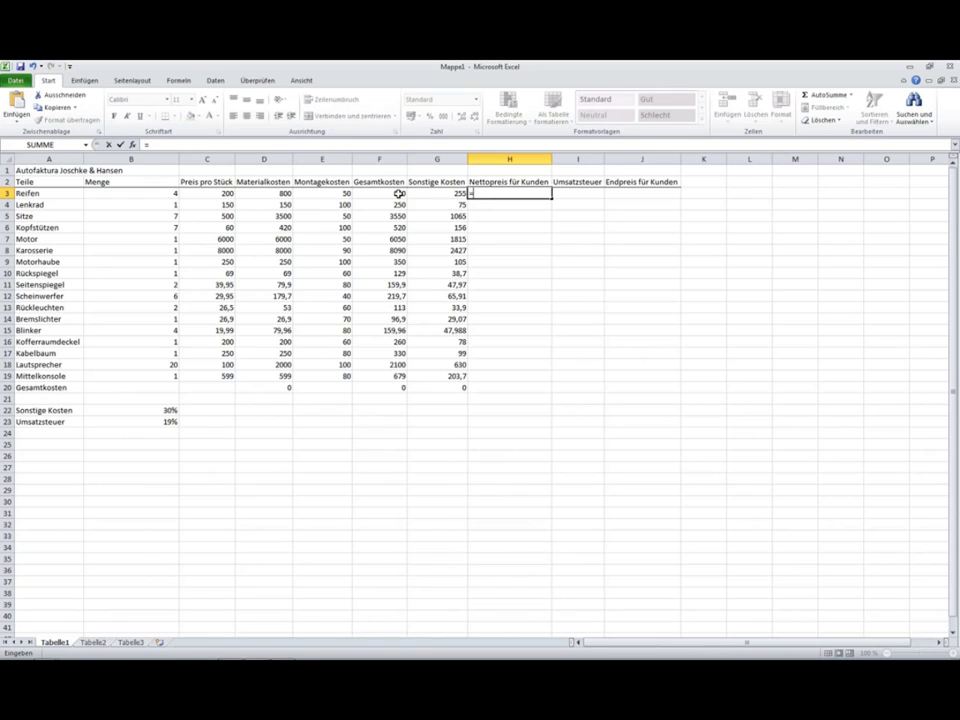
left_click(398, 193)
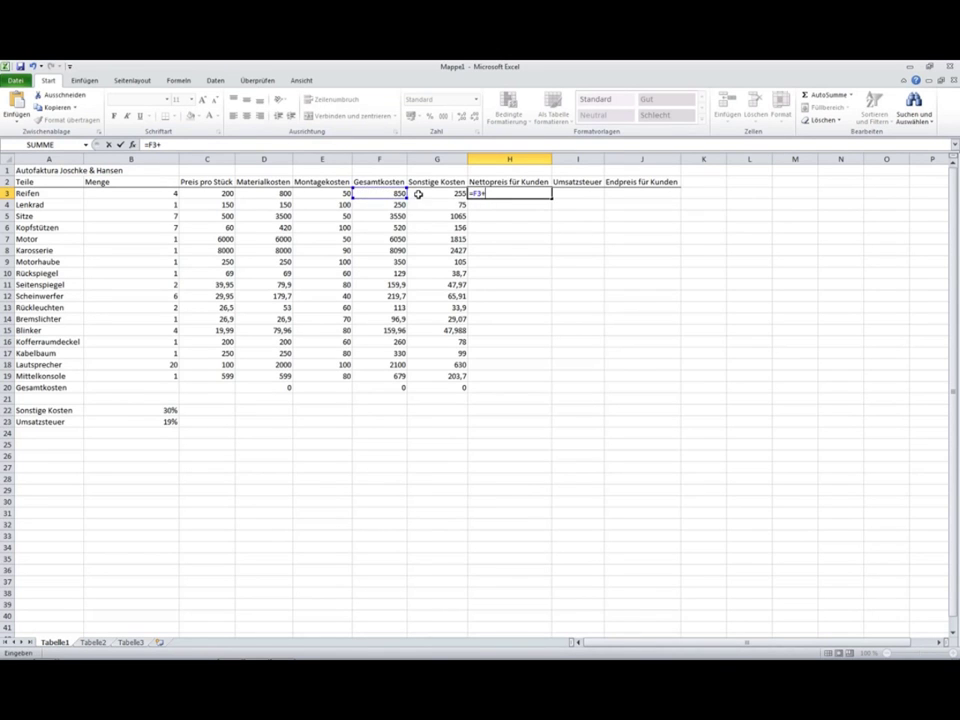
type("+")
left_click(456, 193)
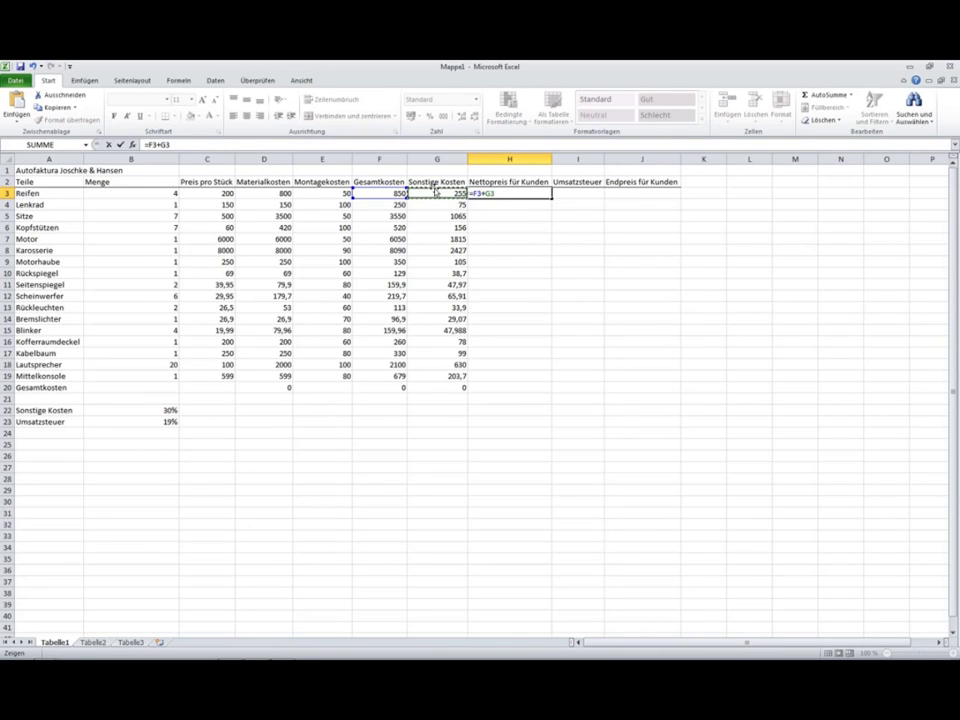
key("Return")
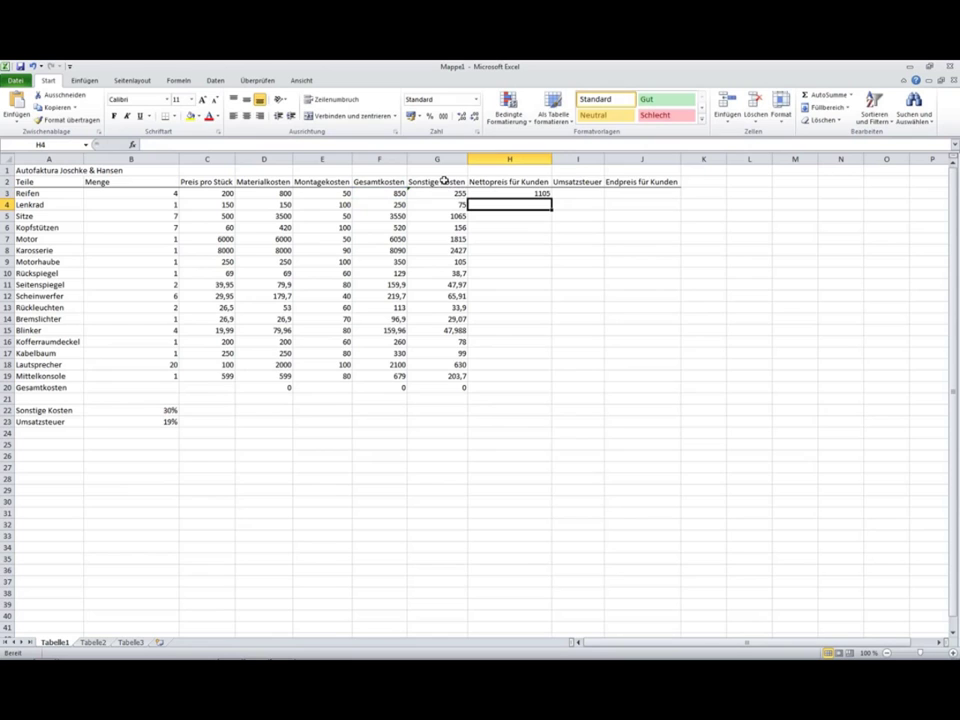
Step: Fill the net price formula down H3:H19
left_click(518, 192)
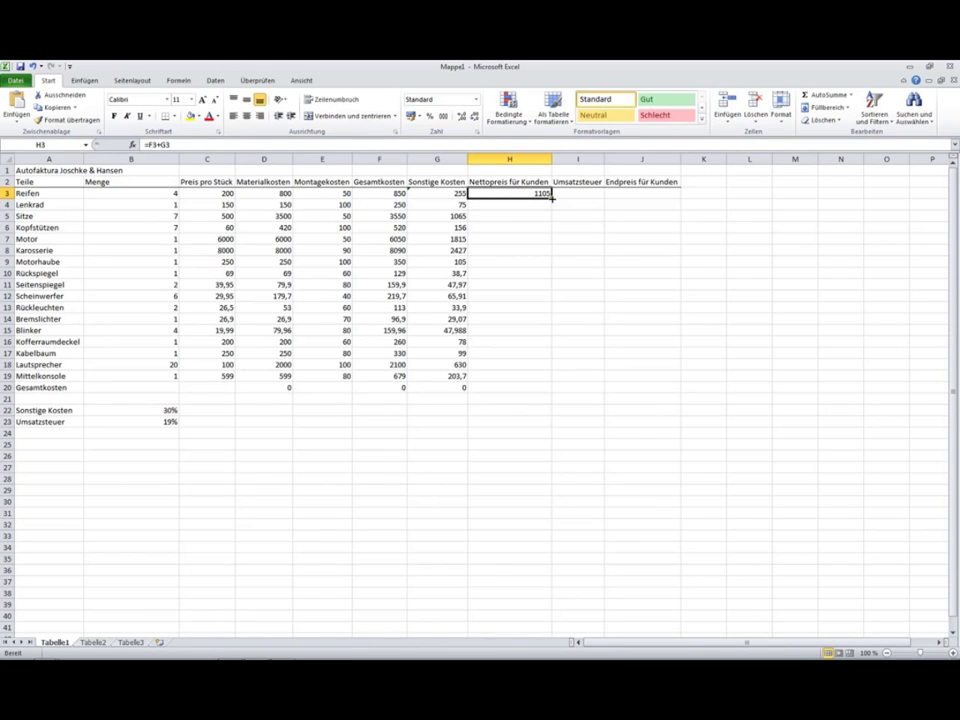
double_click(551, 197)
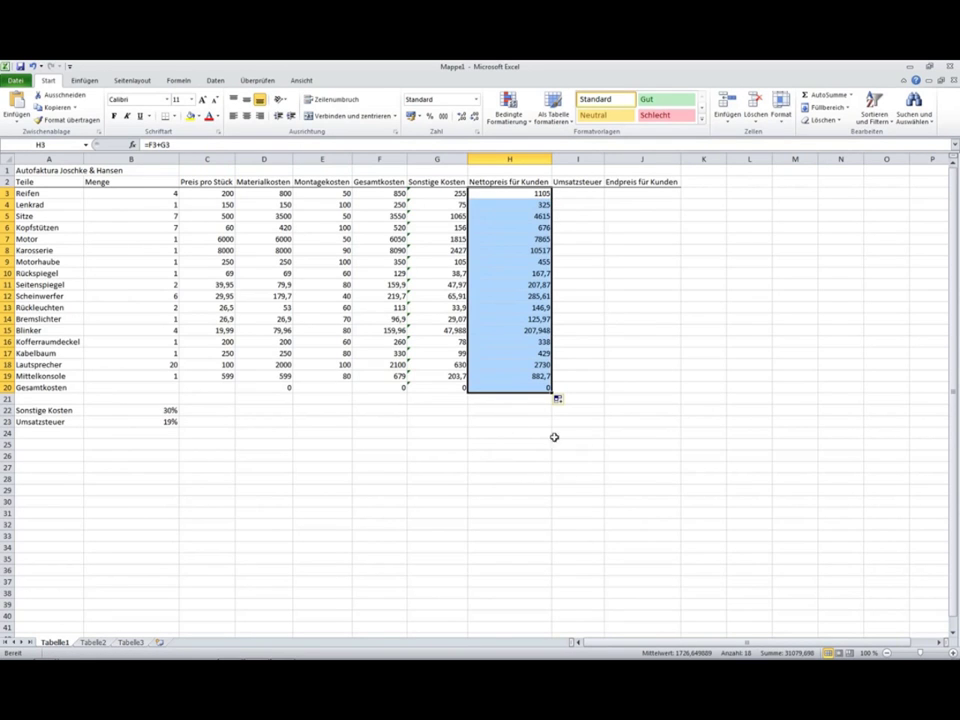
left_click(527, 436)
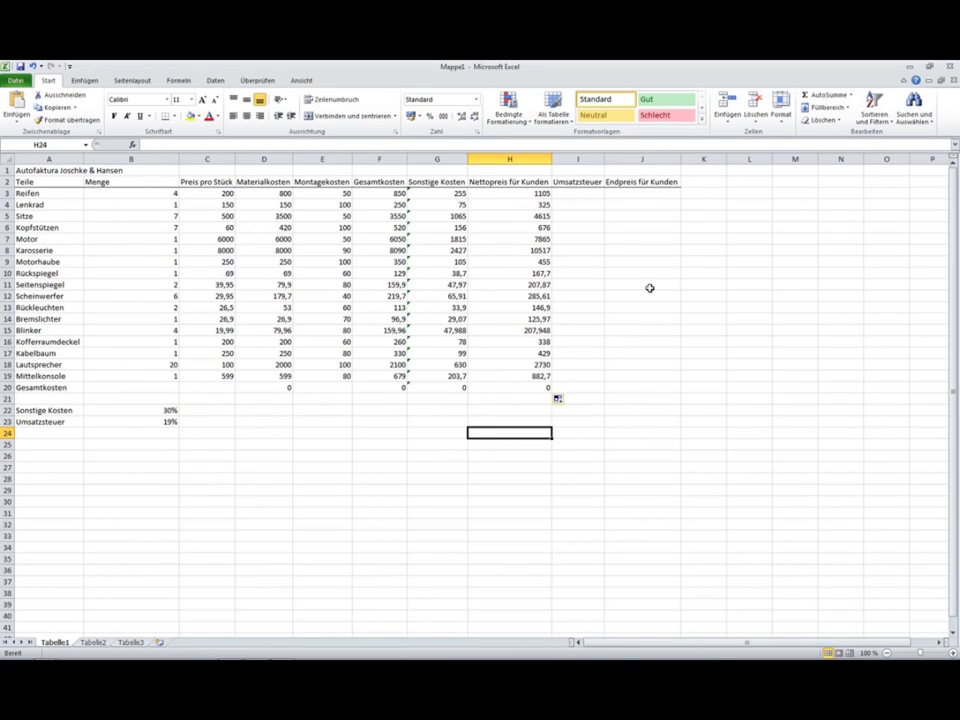
Step: Enter =H3*$B$23 in I3, giving 209,95 Umsatzsteuer for Reifen
left_click(577, 192)
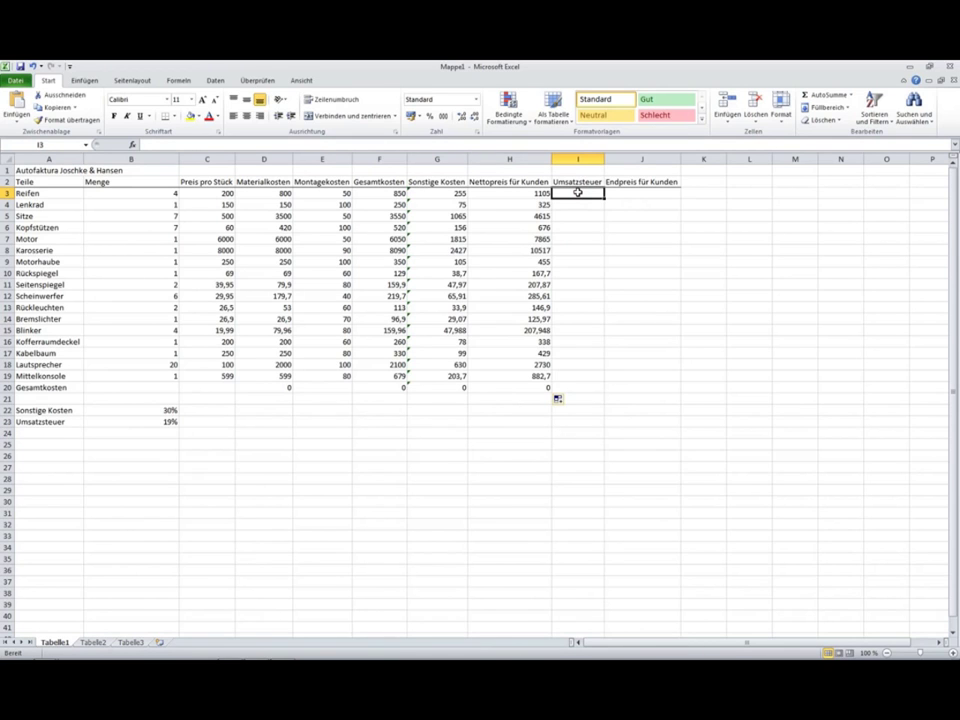
type("=")
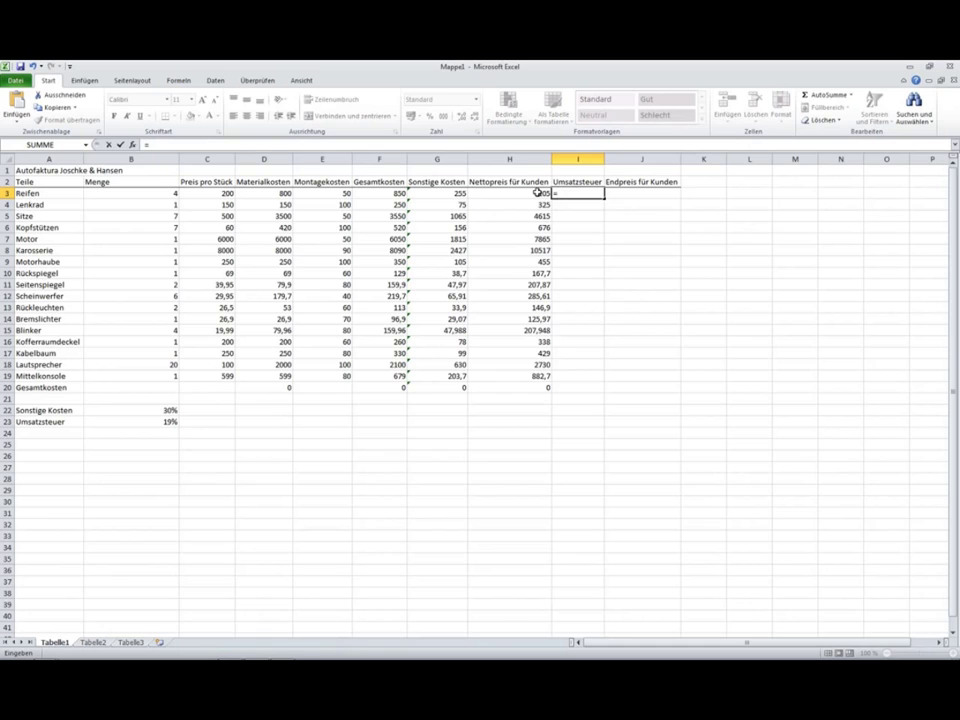
left_click(537, 192)
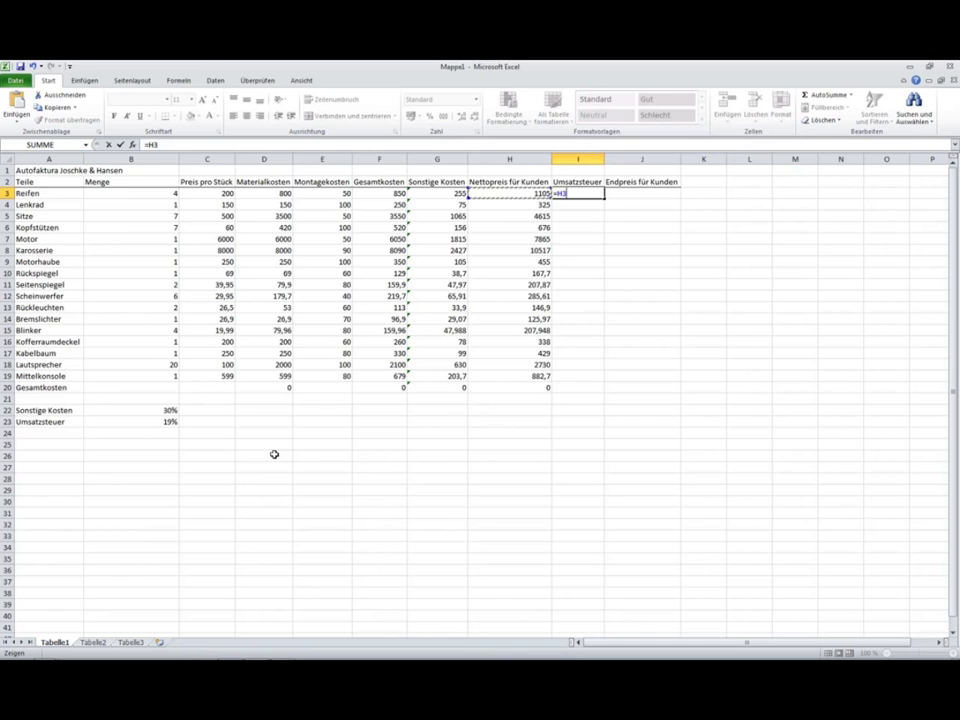
type("*")
left_click(165, 422)
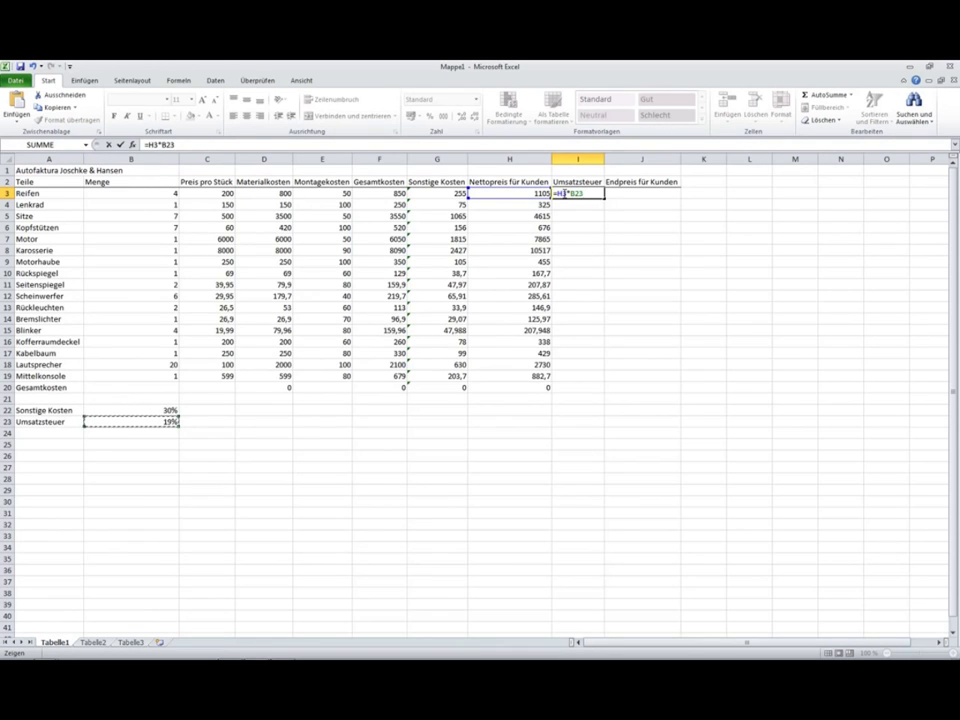
key("F4")
key("F4")
key("F4")
key("F4")
key("F4")
key("Return")
Step: Fill the Umsatzsteuer formula down I3:I19
left_click(578, 194)
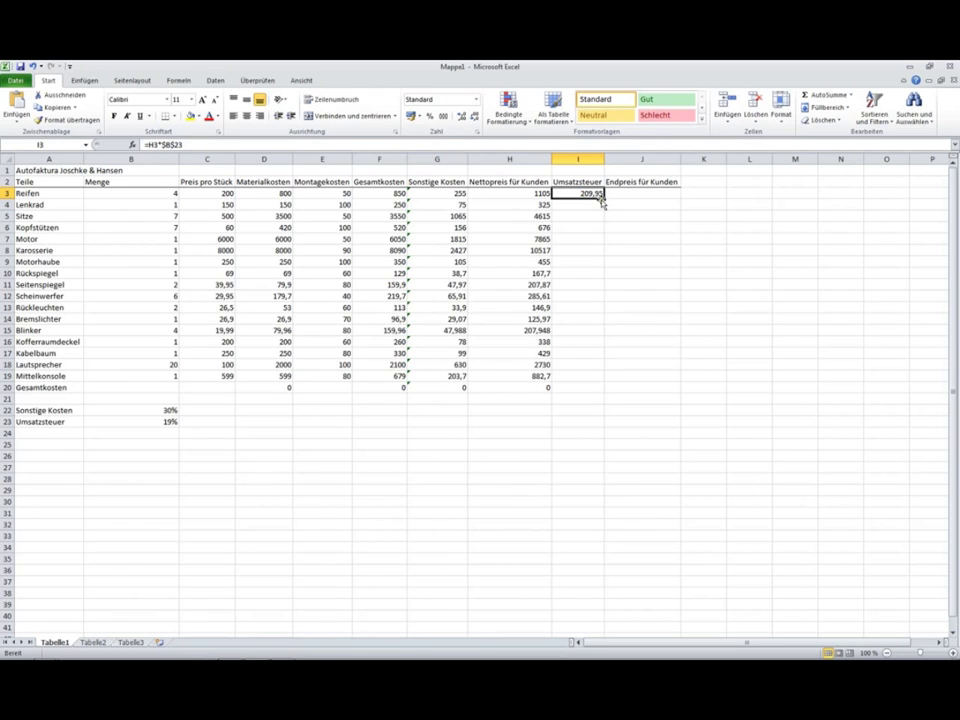
left_click_drag(605, 197, 604, 388)
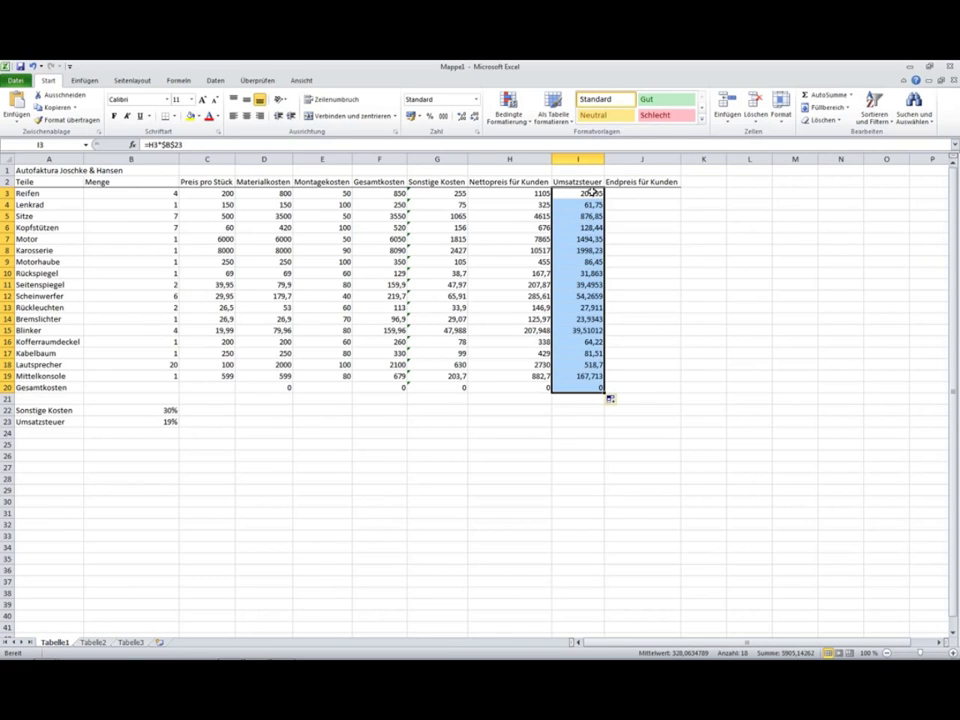
left_click(652, 252)
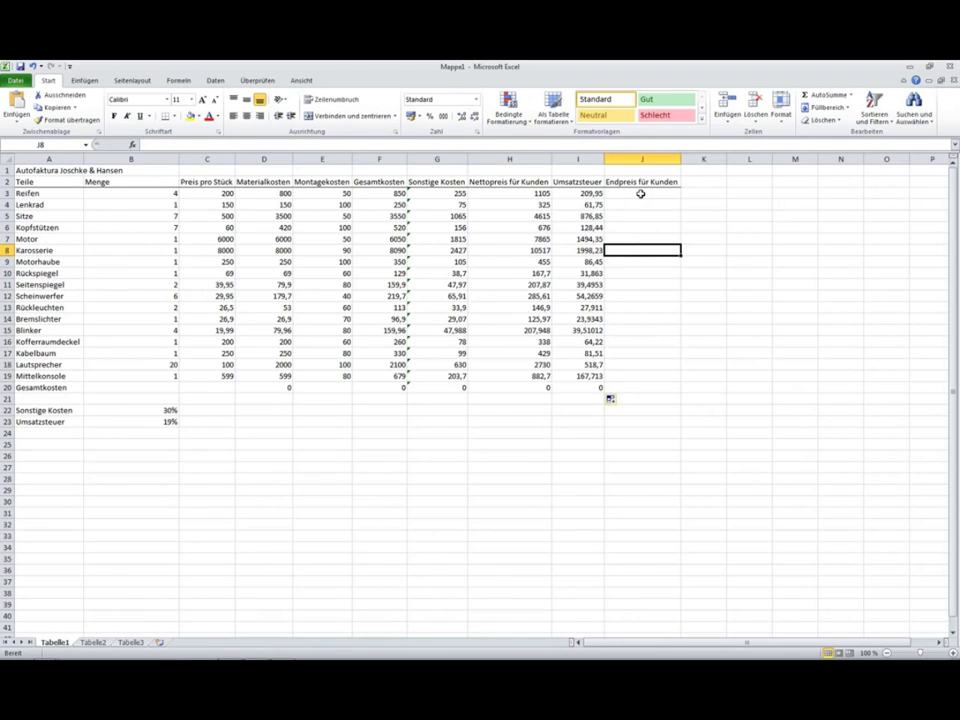
Step: Enter =H3+I3 in J3, giving Reifen's Endpreis für Kunden of 1314,95
left_click(640, 194)
type("=")
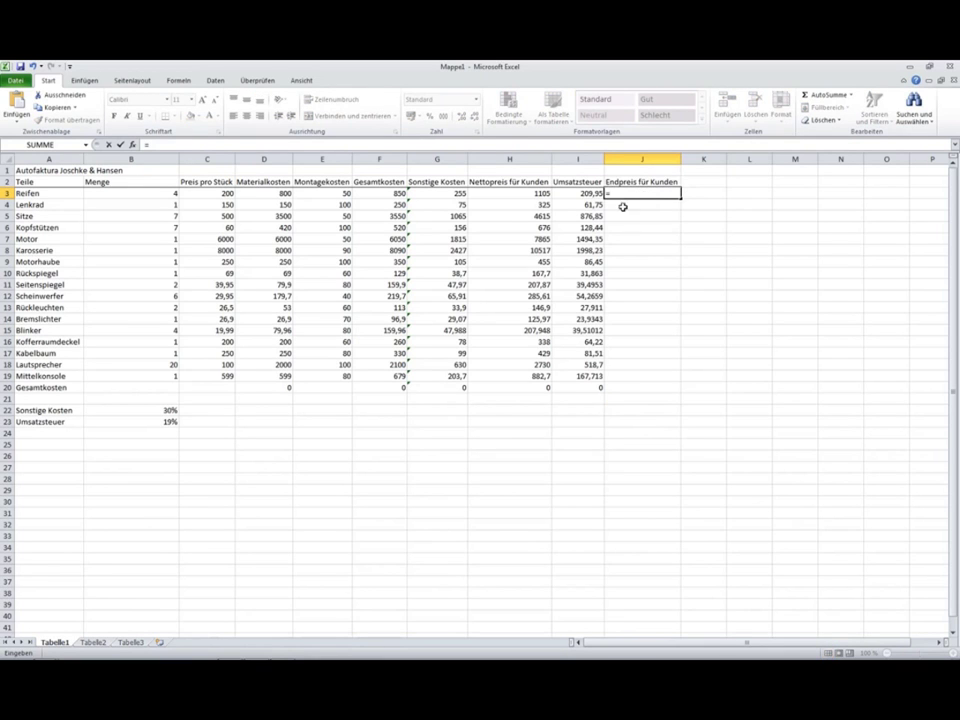
left_click(534, 192)
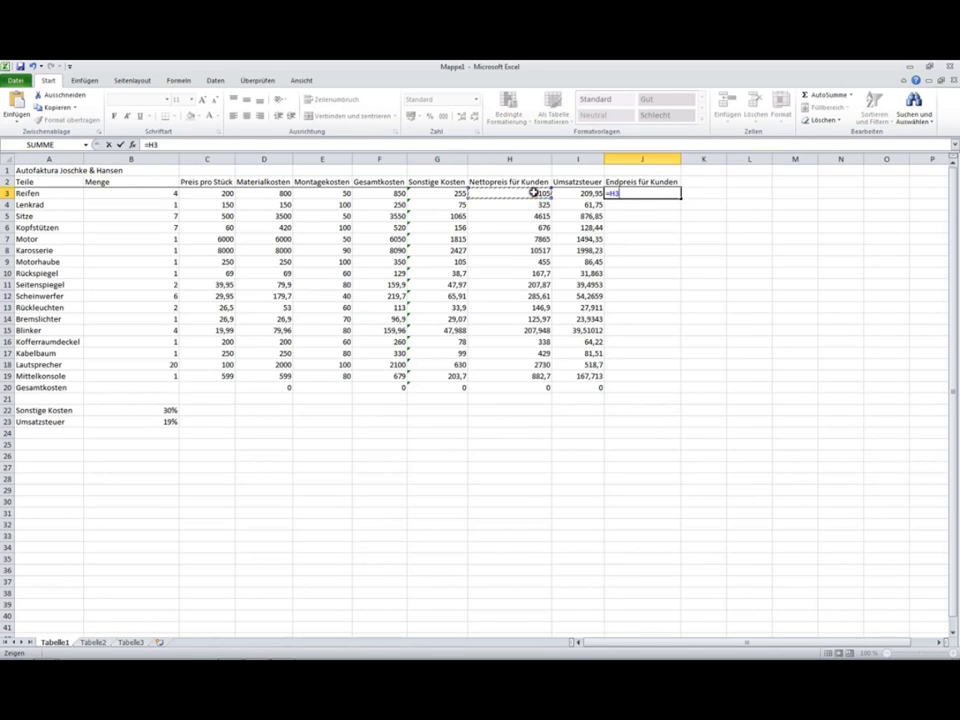
type("+")
left_click(571, 193)
key("Return")
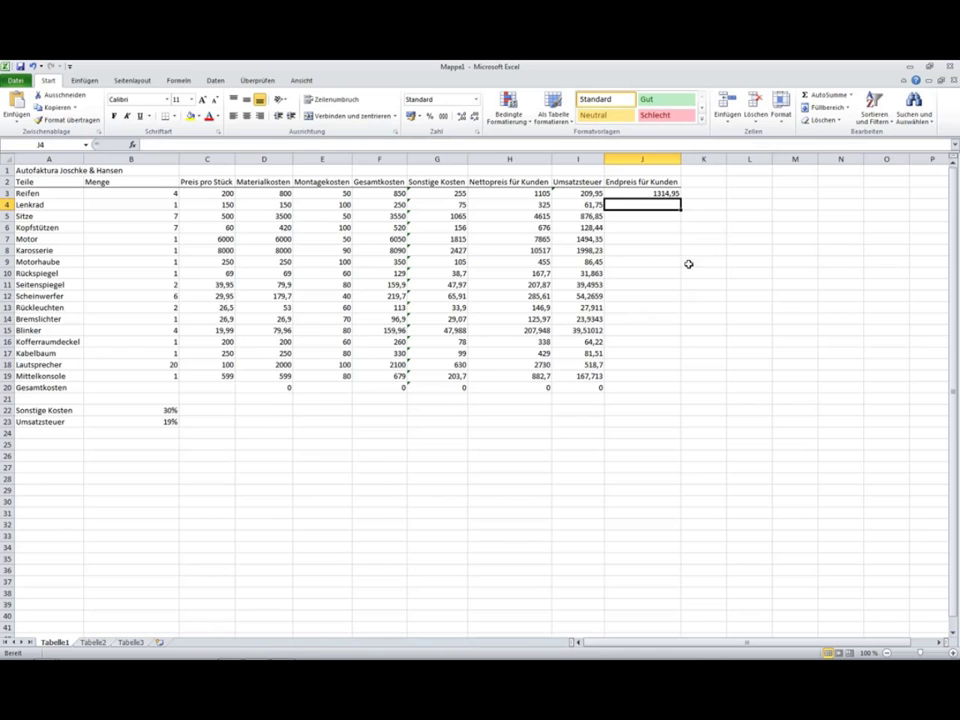
Step: Fill the Endpreis formula down J3:J19
left_click(670, 194)
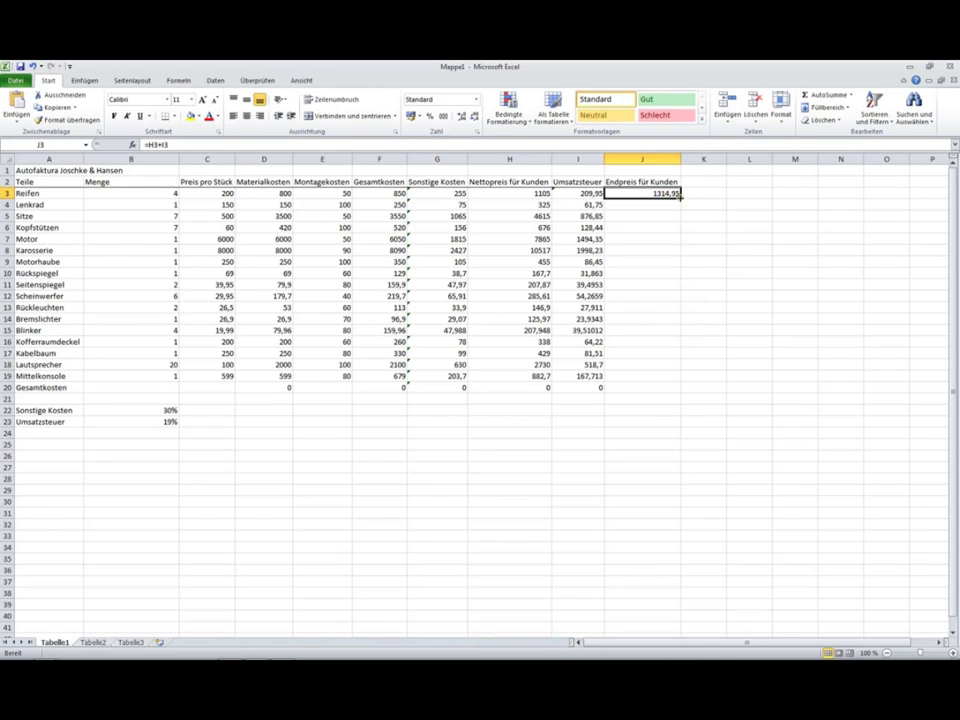
double_click(679, 194)
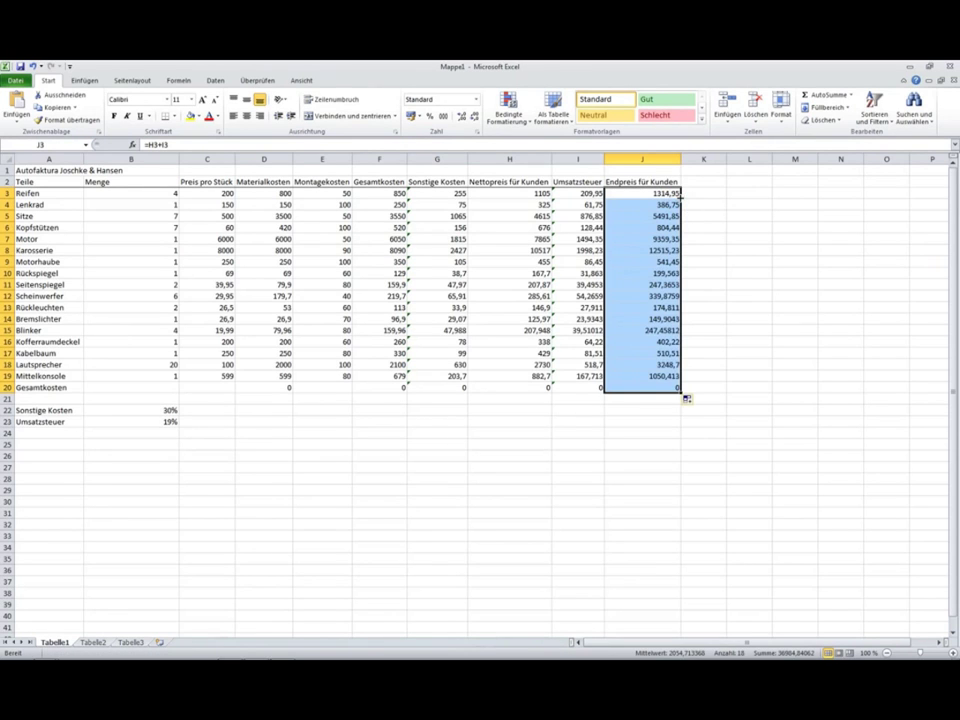
left_click(755, 460)
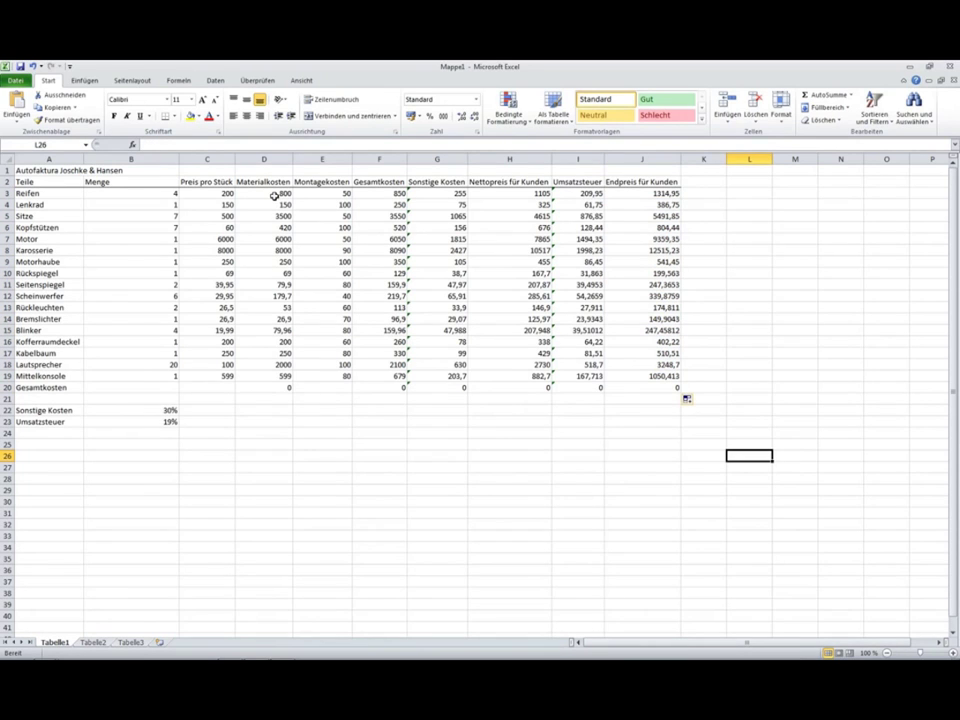
Step: Build =D3+D4+…+D19 in D20 for a Materialkosten total of 22657,46
left_click(274, 386)
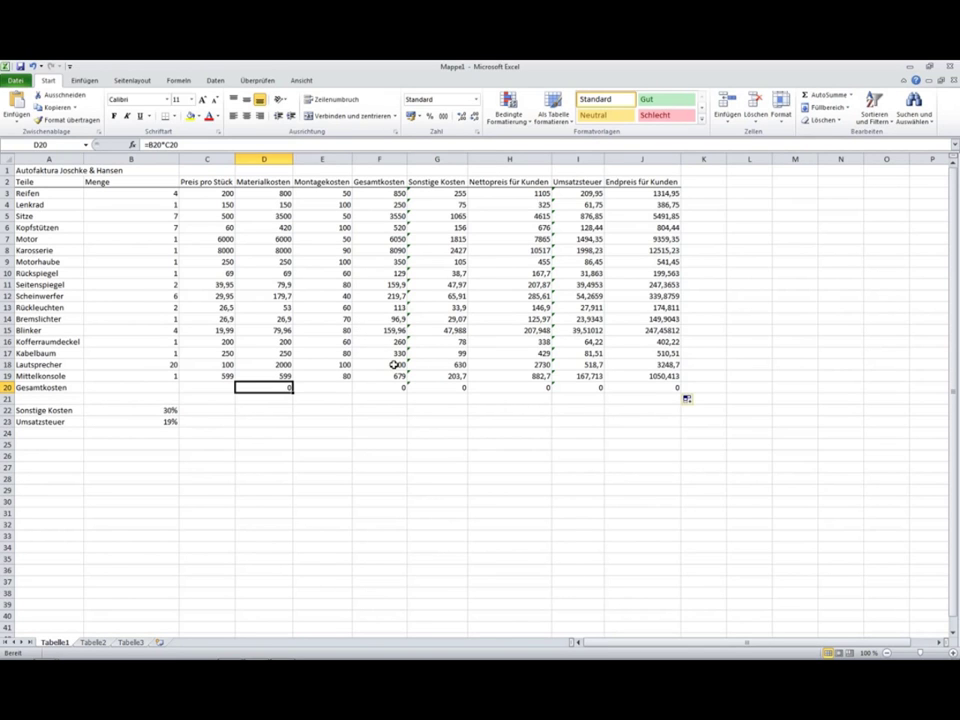
type("=")
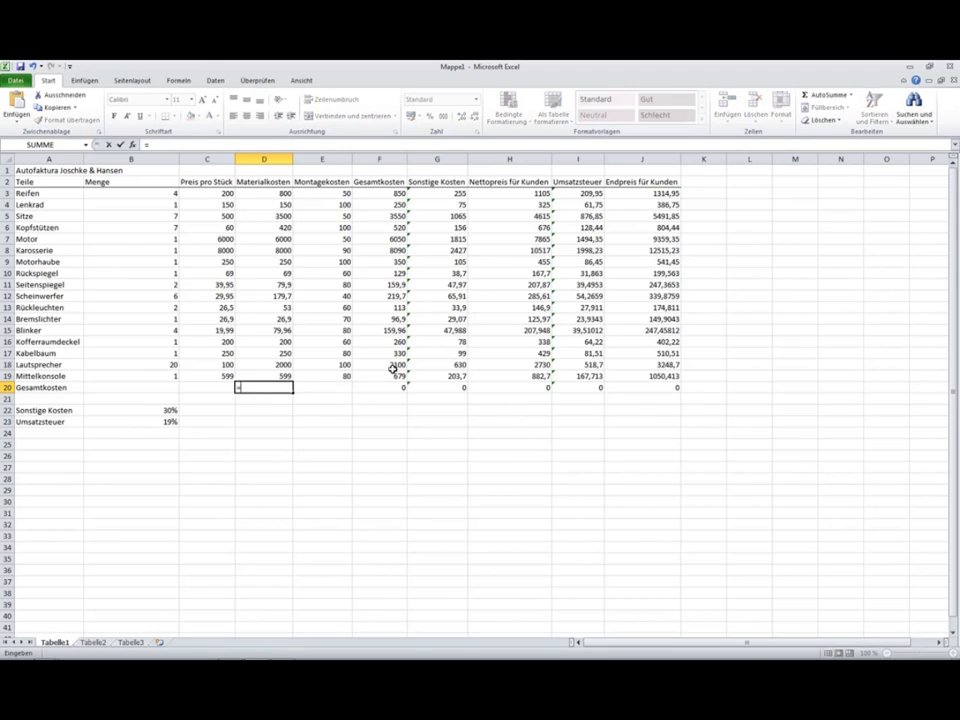
left_click(268, 193)
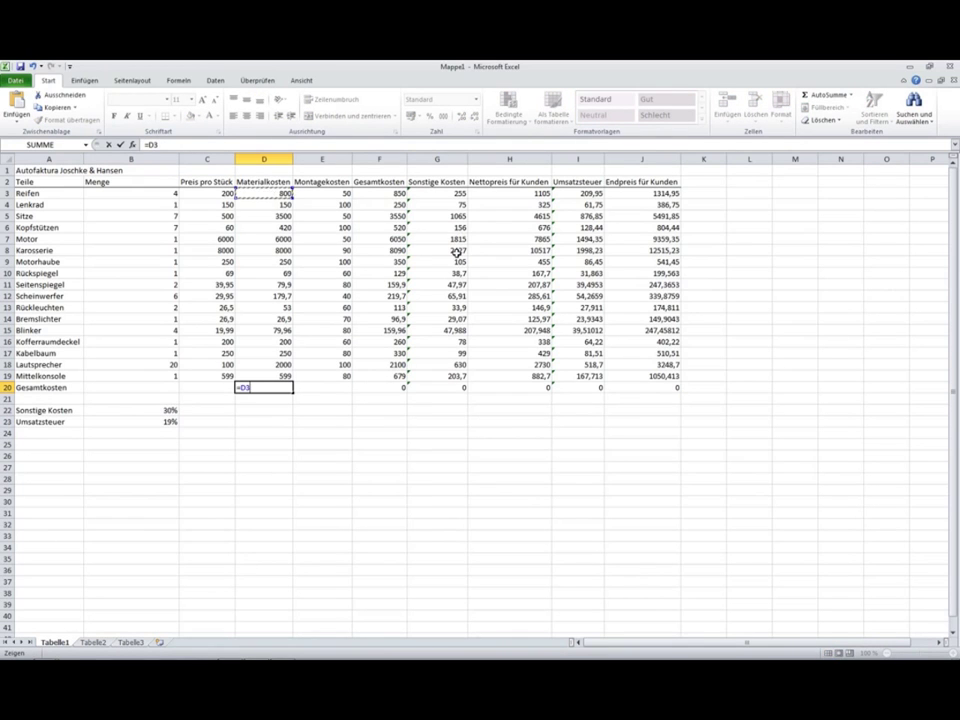
type("+")
left_click(269, 204)
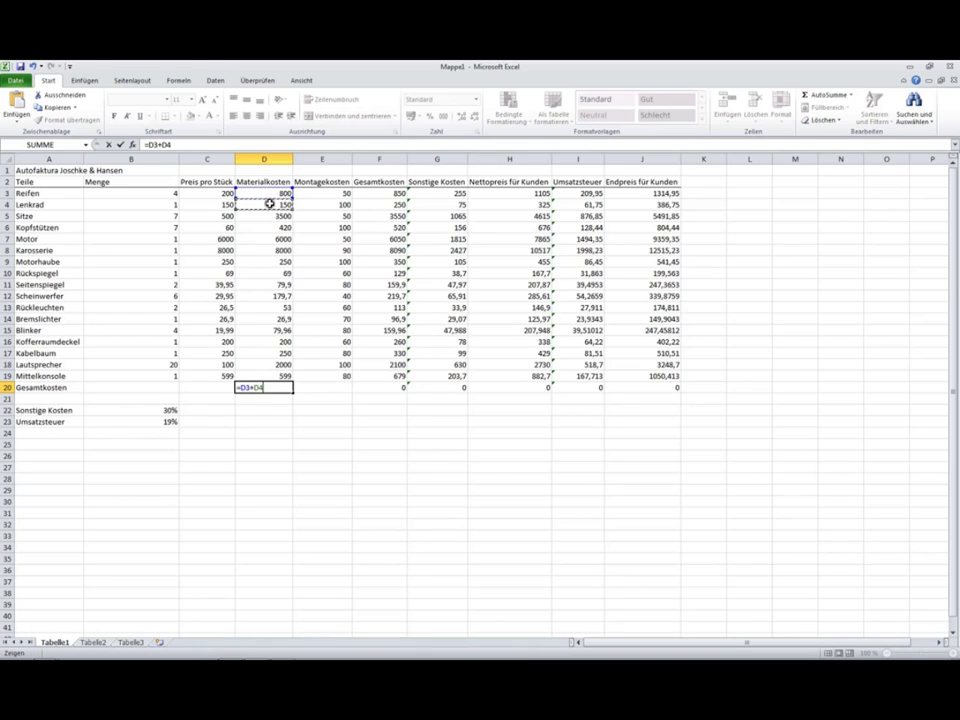
type("+")
left_click(277, 216)
type("+")
left_click(275, 228)
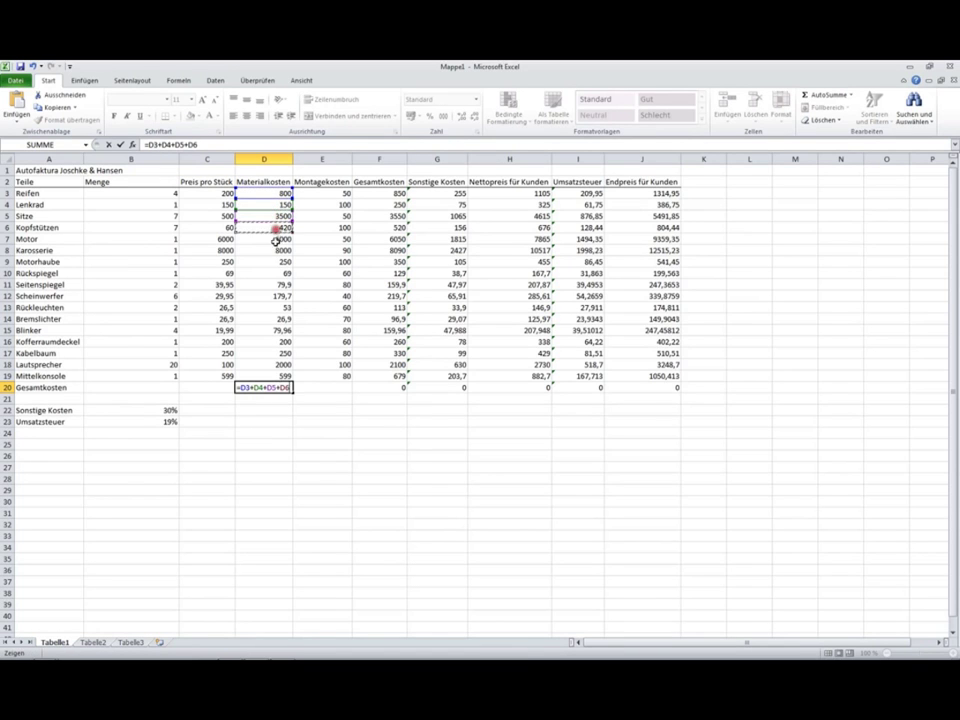
type("+")
left_click(275, 240)
type("+")
left_click(275, 251)
type("+")
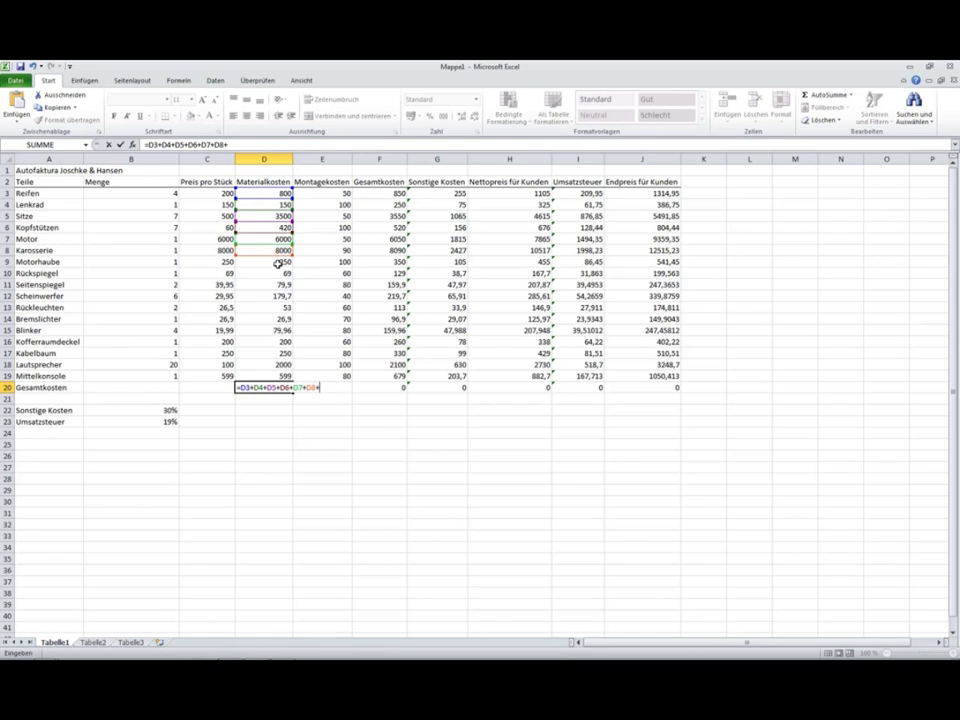
left_click(276, 262)
type("+")
left_click(274, 273)
type("+")
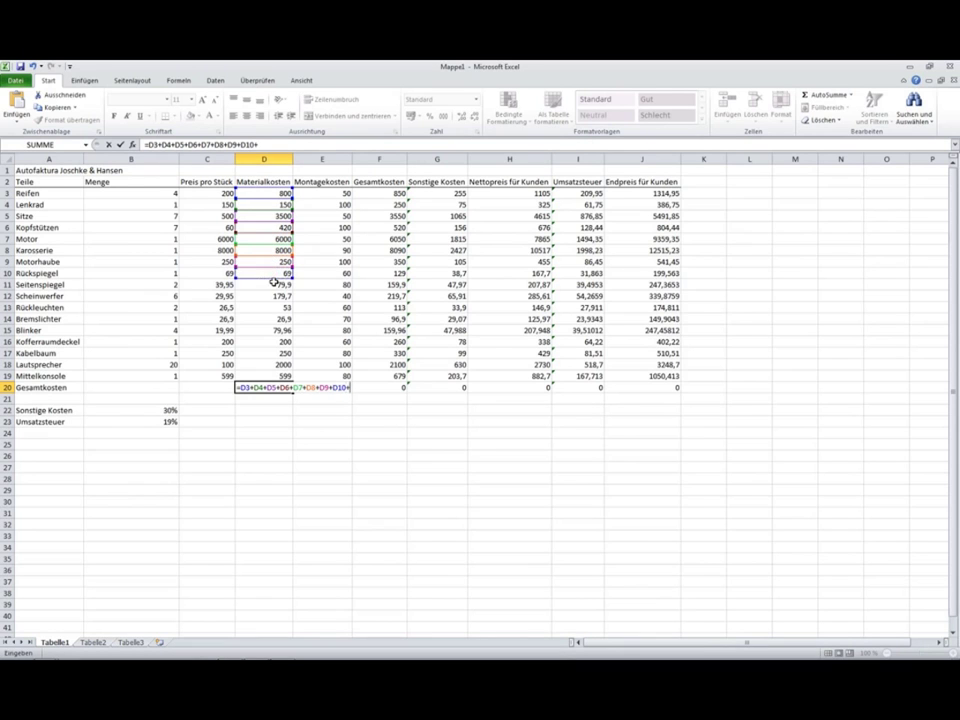
left_click(273, 285)
type("+")
left_click(270, 299)
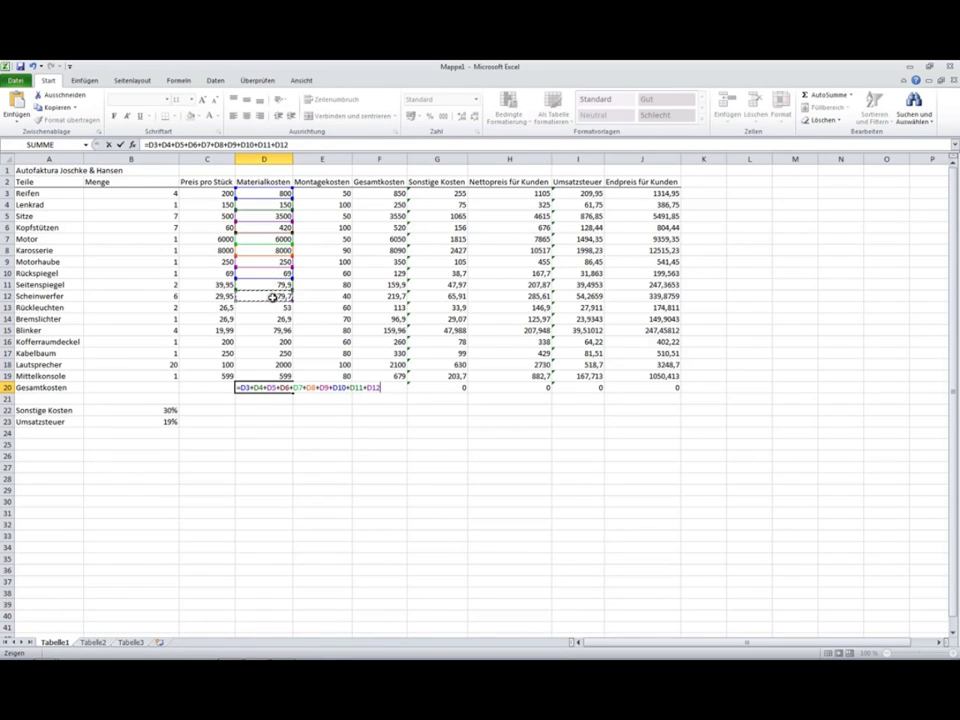
type("+")
left_click(270, 306)
type("+")
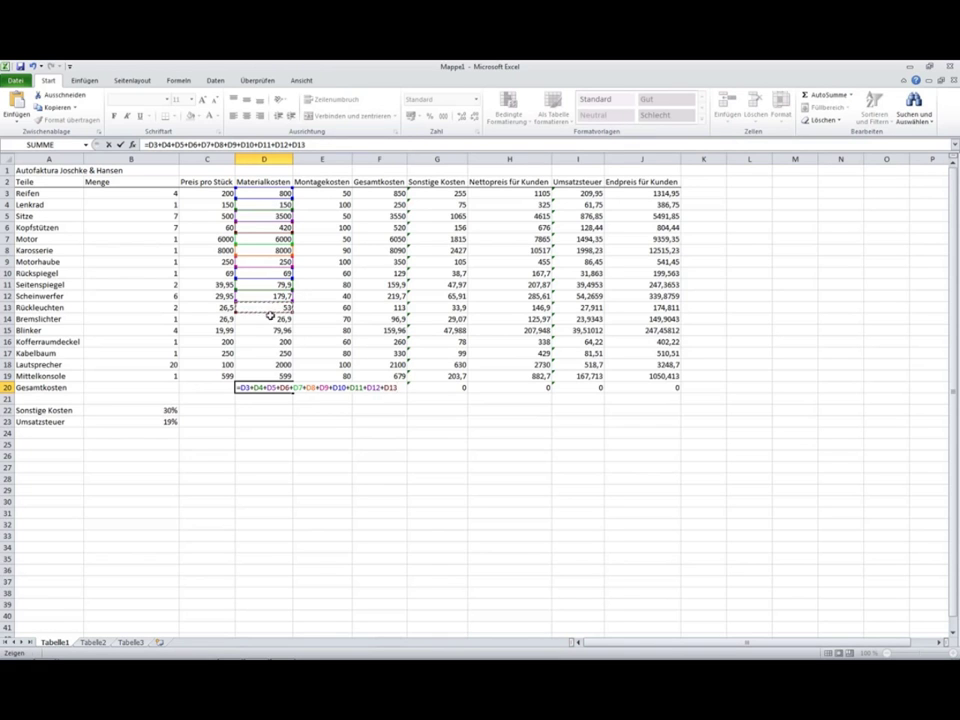
left_click(268, 320)
type("+")
left_click(268, 330)
type("+")
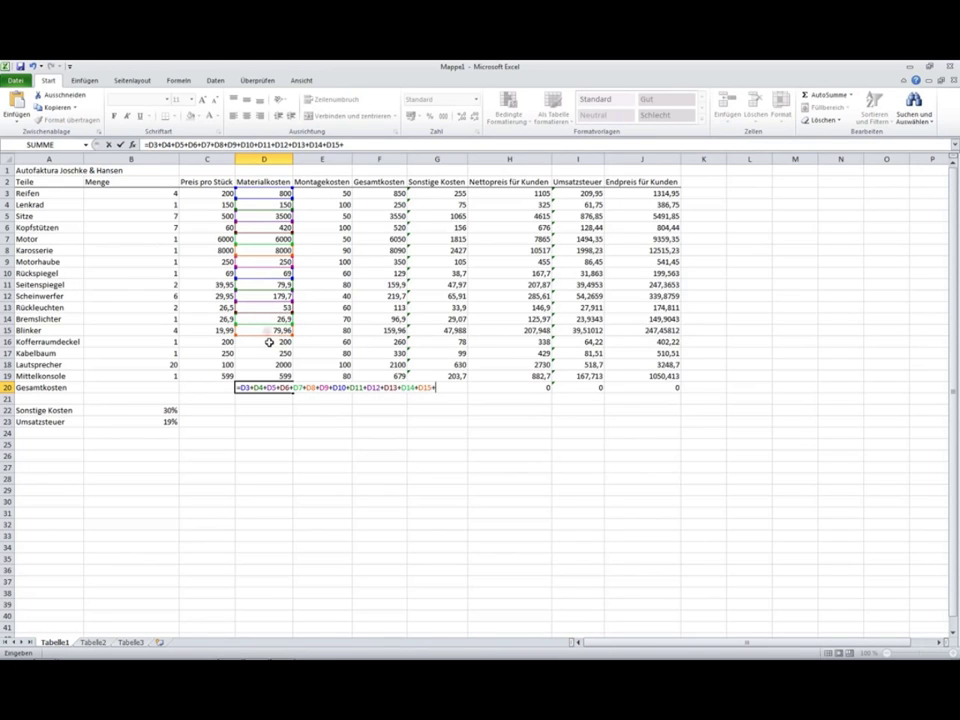
left_click(270, 342)
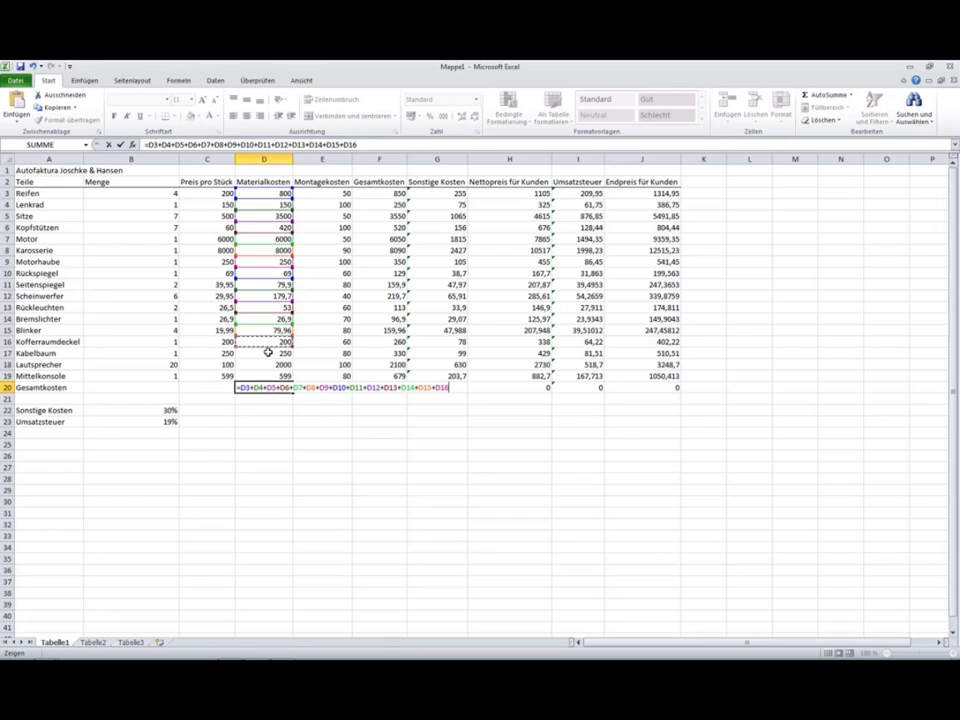
type("+")
left_click(268, 354)
type("+")
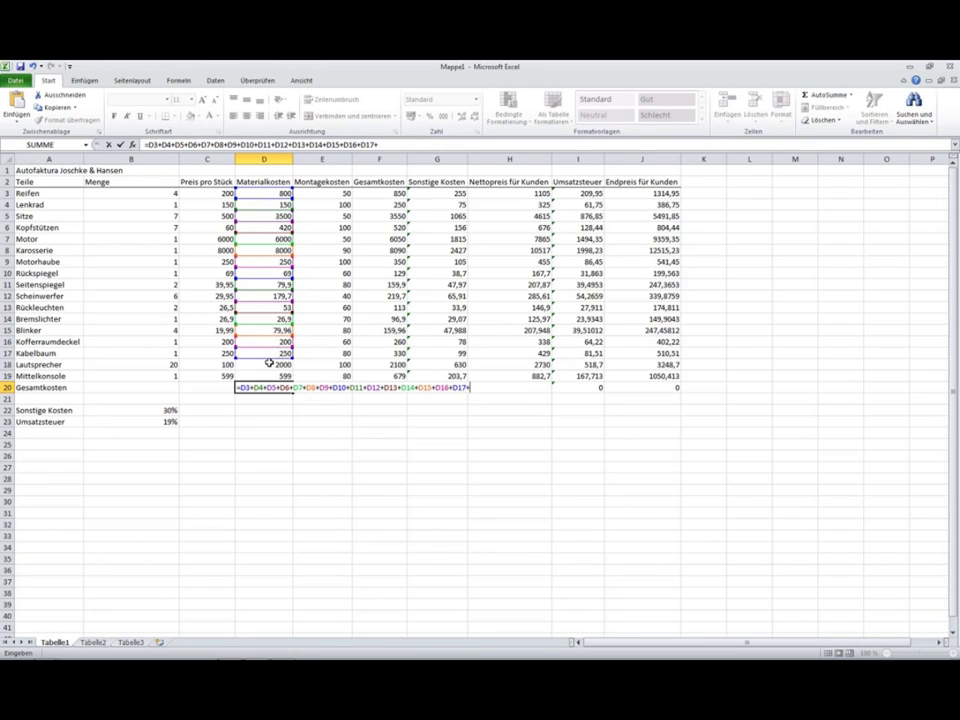
left_click(270, 365)
type("+")
left_click(268, 377)
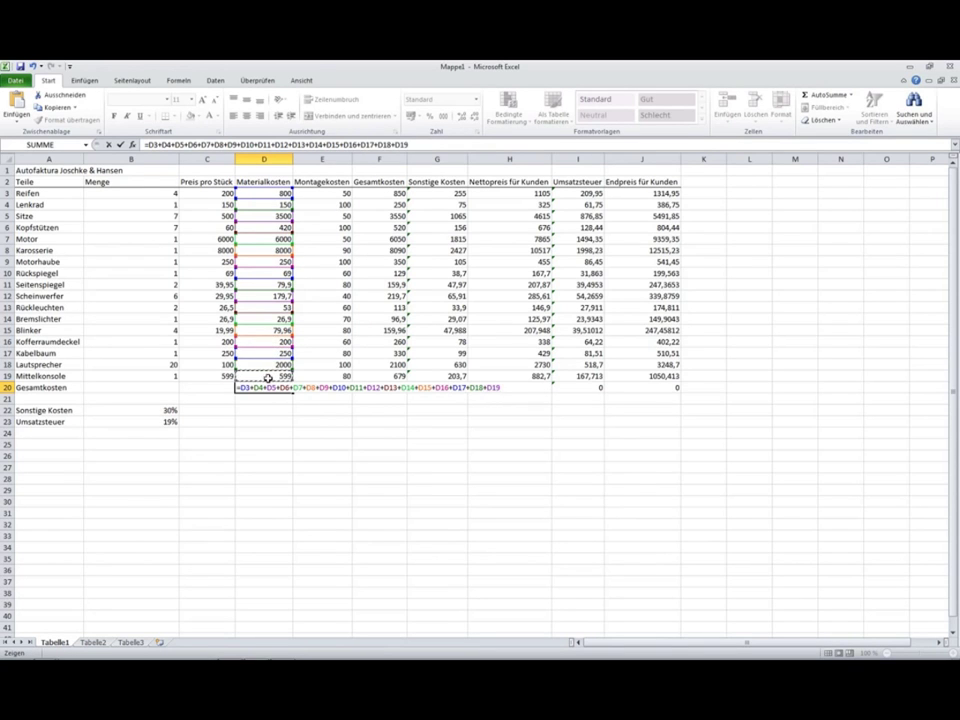
key("Return")
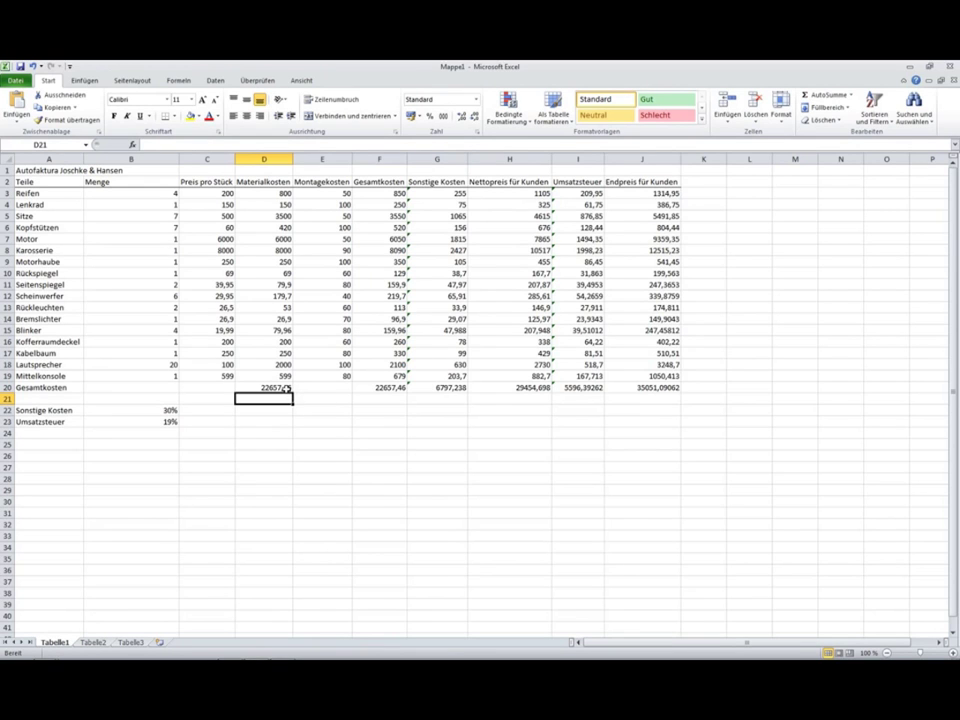
Step: Copy D20's sum formula right into E20, giving a Montagekosten total of 1250
left_click(286, 388)
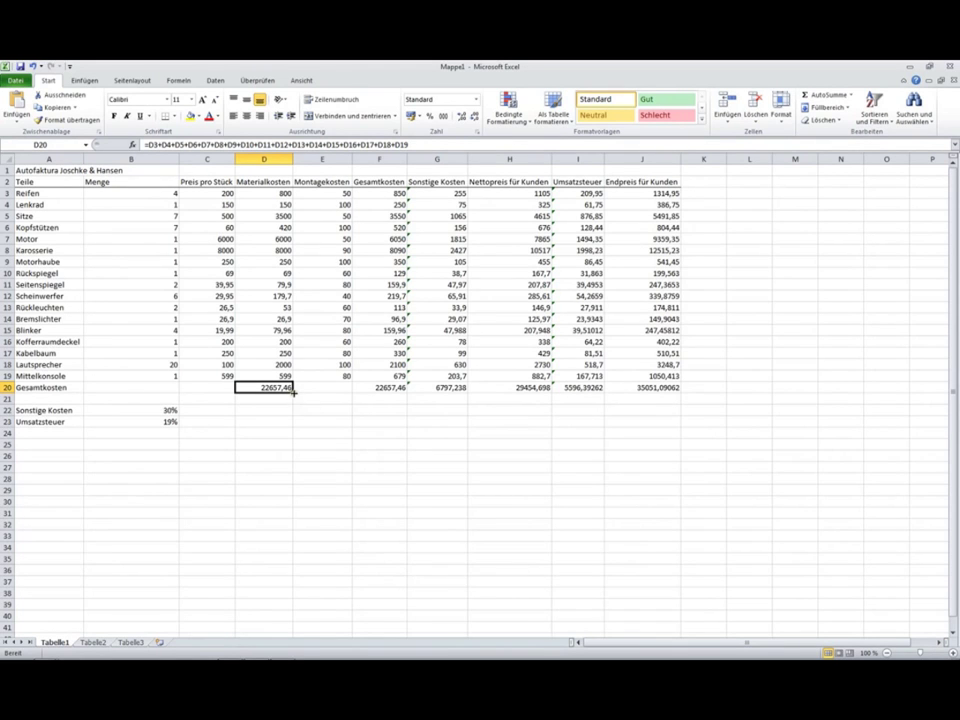
left_click_drag(292, 392, 332, 392)
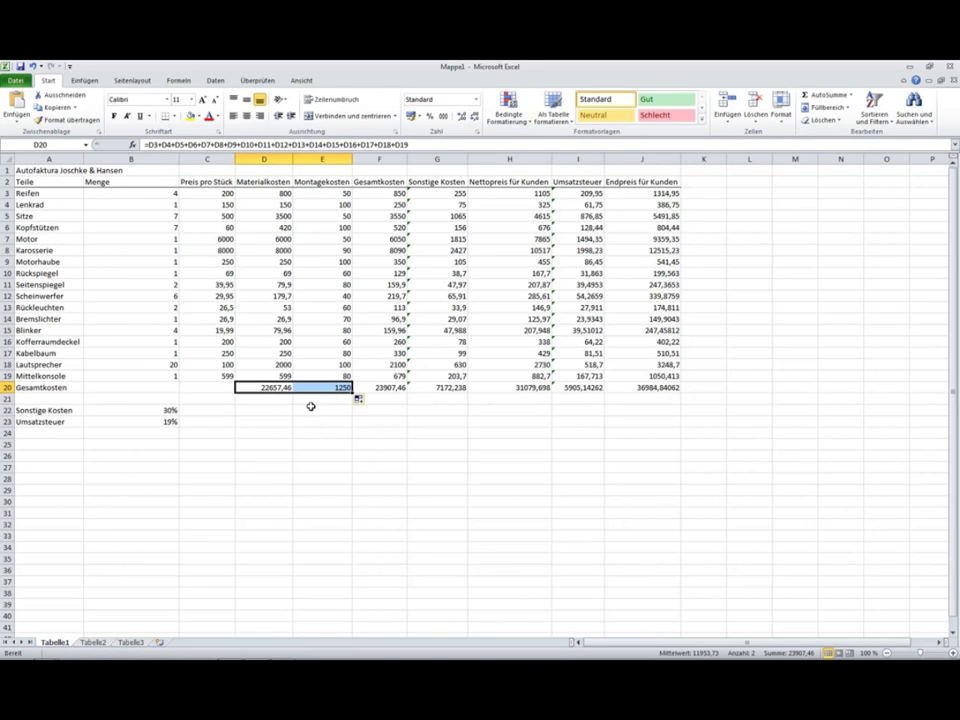
left_click(311, 406)
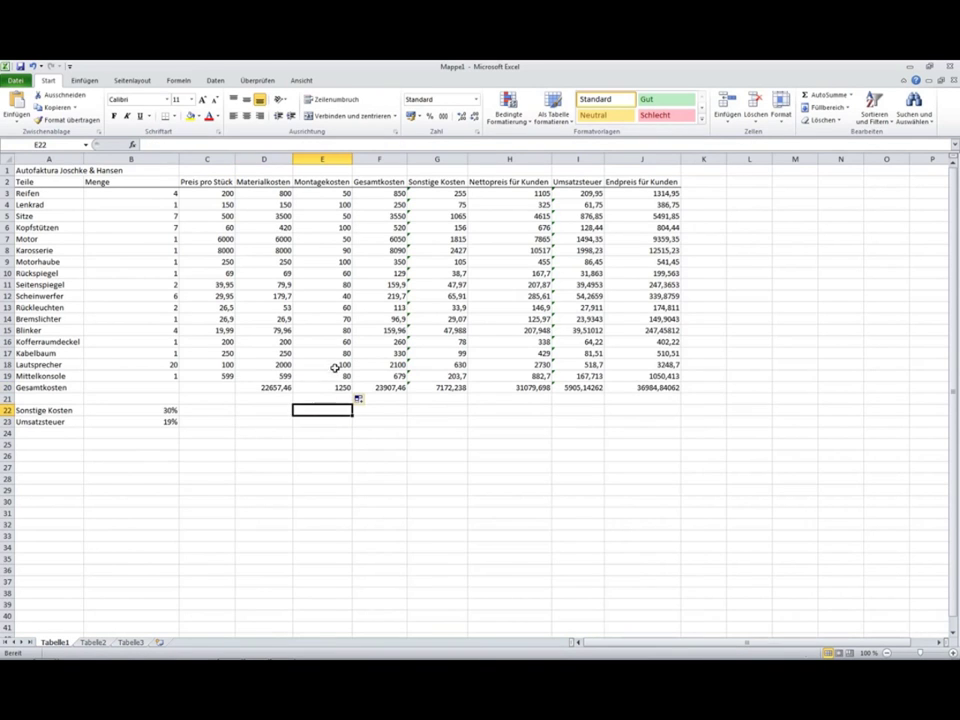
Step: Check the Montagekosten values and the sum formulas in E20 and D20
left_click(340, 374)
left_click(343, 366)
left_click(334, 386)
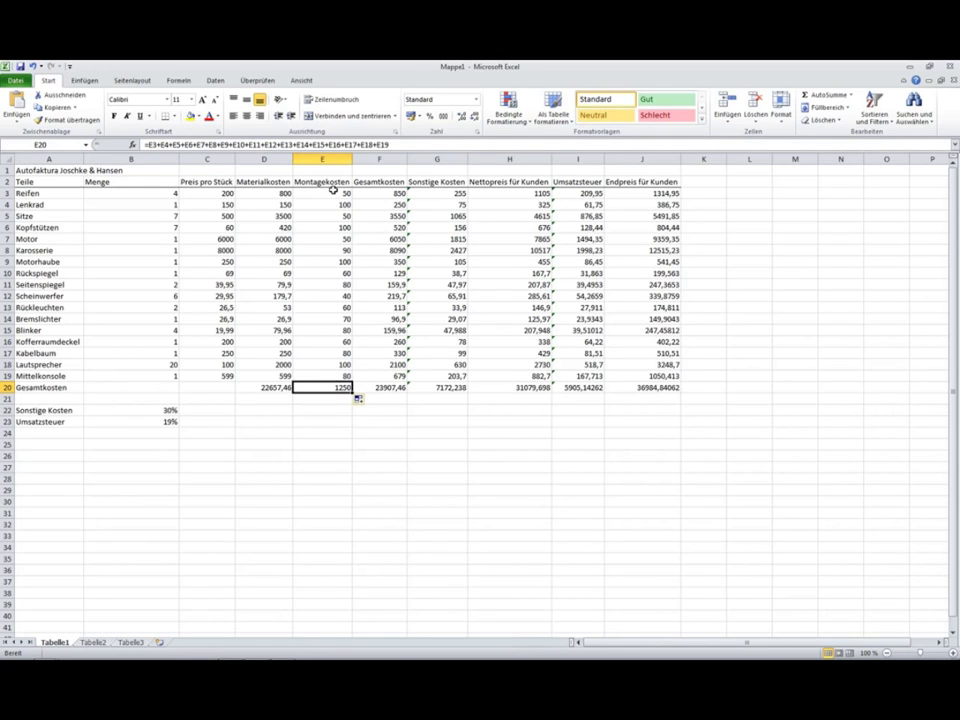
left_click(266, 193)
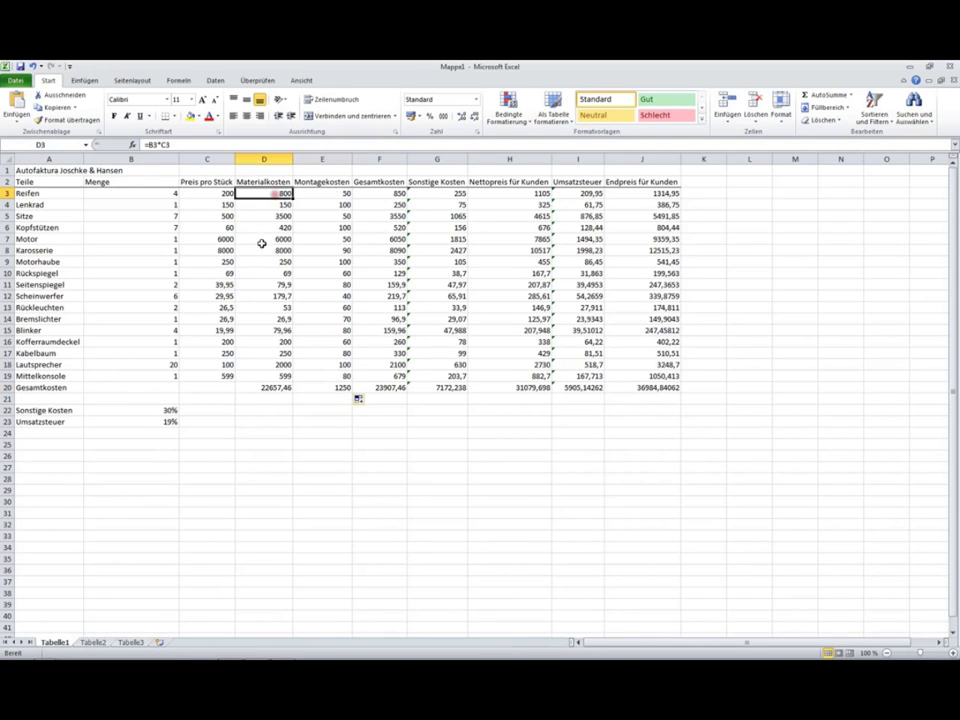
left_click(268, 387)
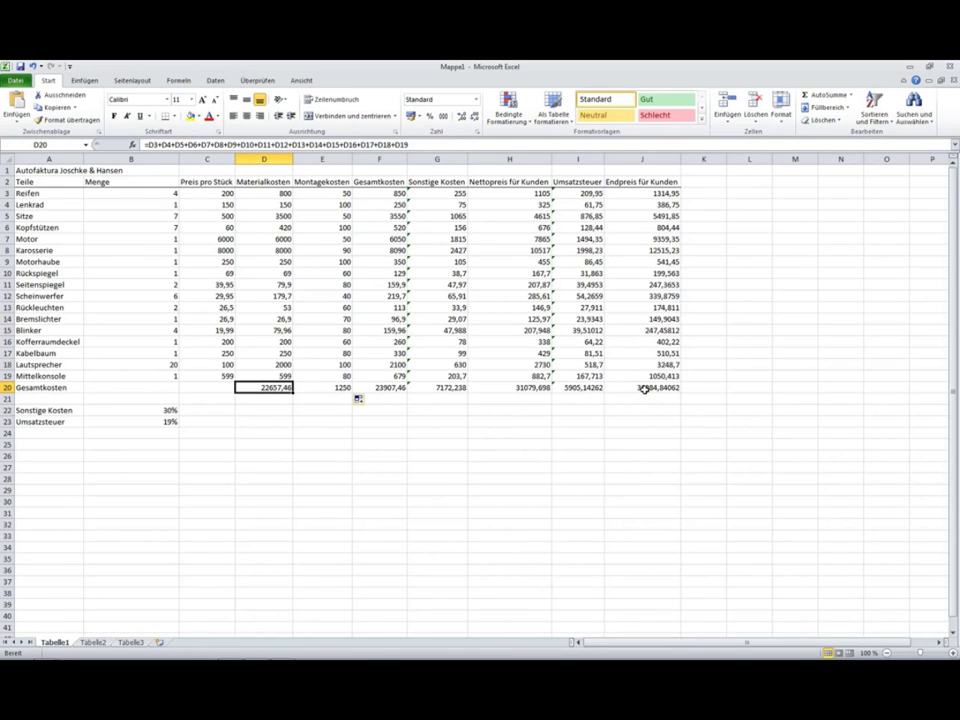
left_click(912, 68)
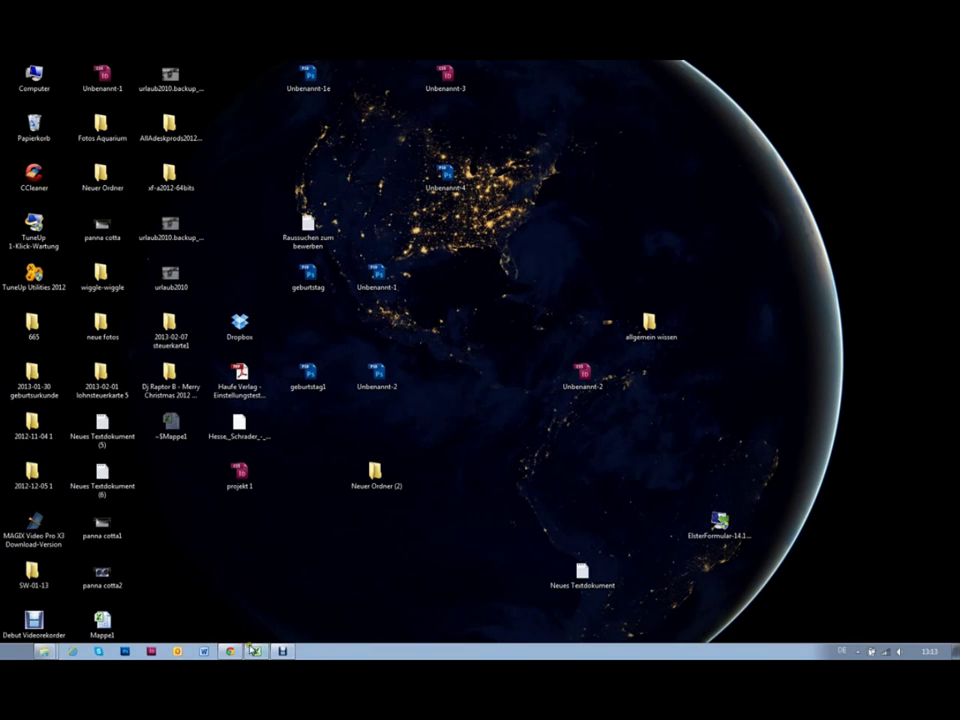
left_click(256, 651)
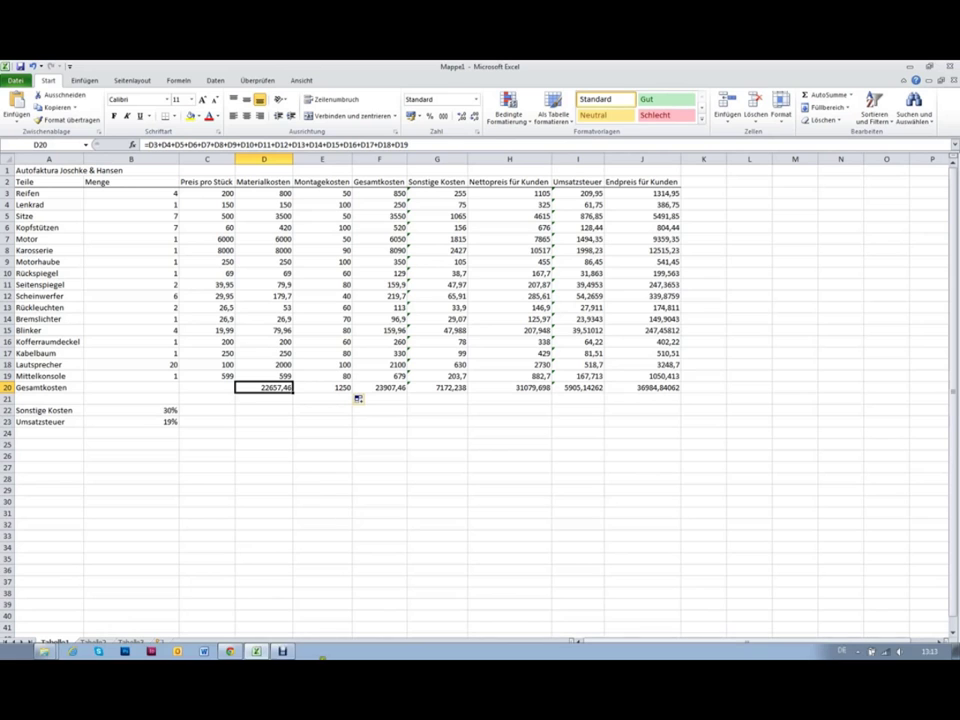
Step: Bring up the Debut Videorekorder window from the taskbar
left_click(281, 651)
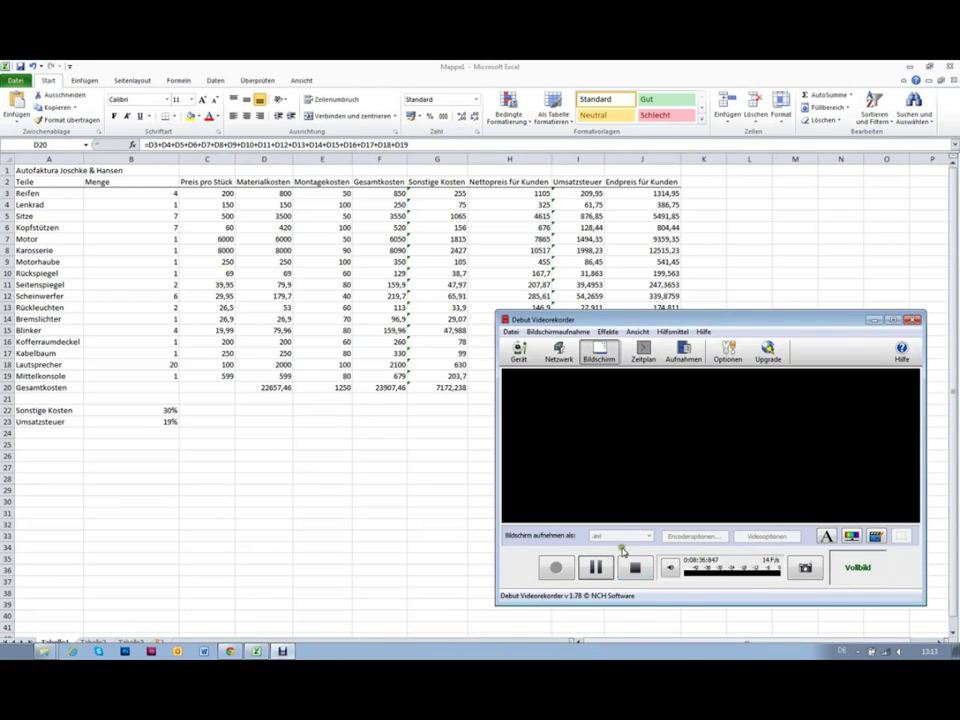